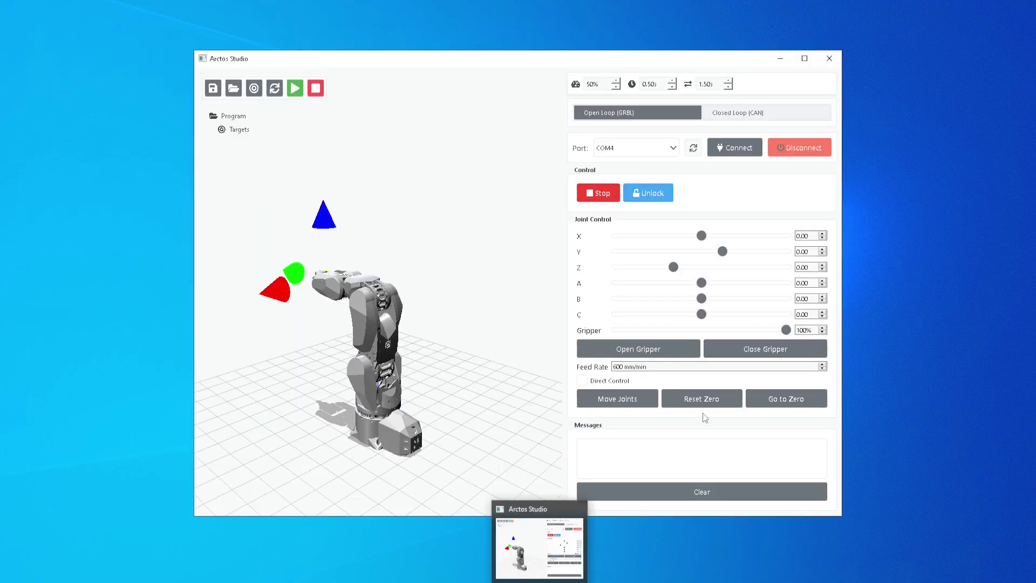
# Step: Maximize the window and inspect the robot arm in the 3D view from several angles and distances
pyautogui.click(805, 58)
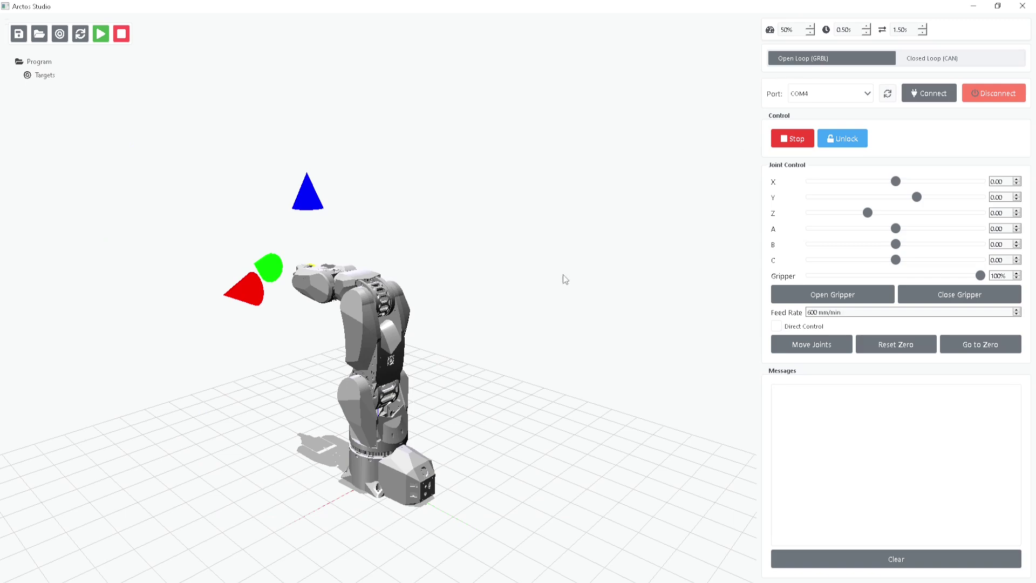
pyautogui.moveTo(479, 302)
pyautogui.mouseDown()
pyautogui.moveTo(552, 294)
pyautogui.moveTo(575, 298)
pyautogui.moveTo(585, 337)
pyautogui.moveTo(648, 332)
pyautogui.moveTo(474, 284)
pyautogui.mouseUp()
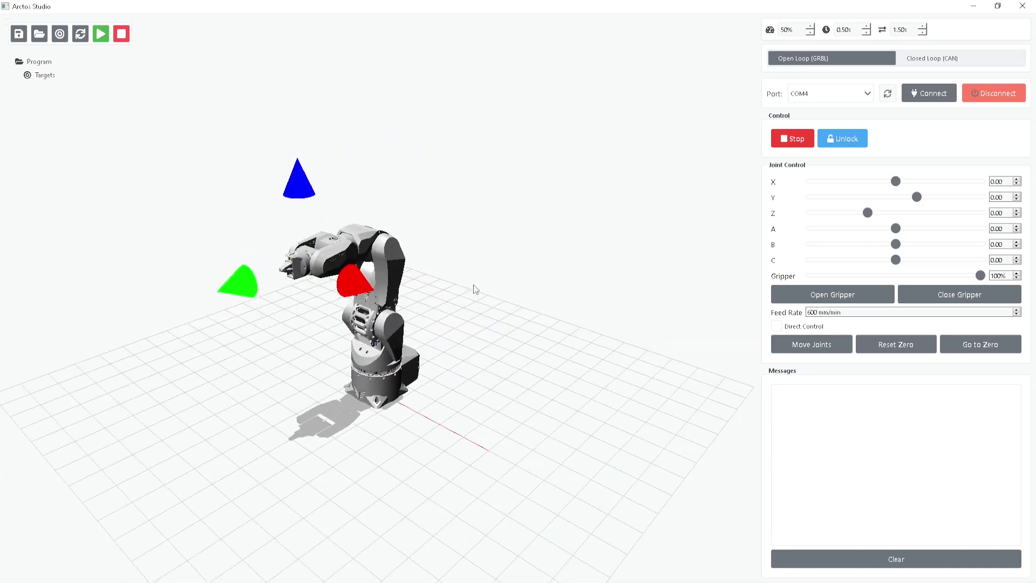
pyautogui.moveTo(474, 284); pyautogui.dragTo(530, 299, button='middle')
pyautogui.moveTo(530, 300); pyautogui.dragTo(552, 254)
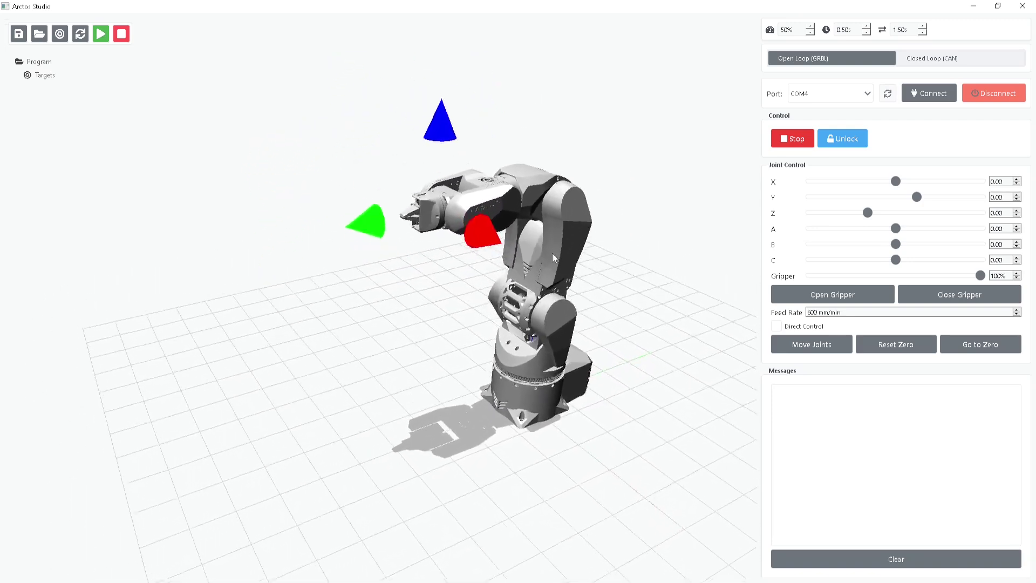
pyautogui.moveTo(552, 254); pyautogui.dragTo(516, 266, button='right')
pyautogui.scroll(6, 516, 267)
pyautogui.scroll(-8, 516, 268)
pyautogui.scroll(2, 515, 281)
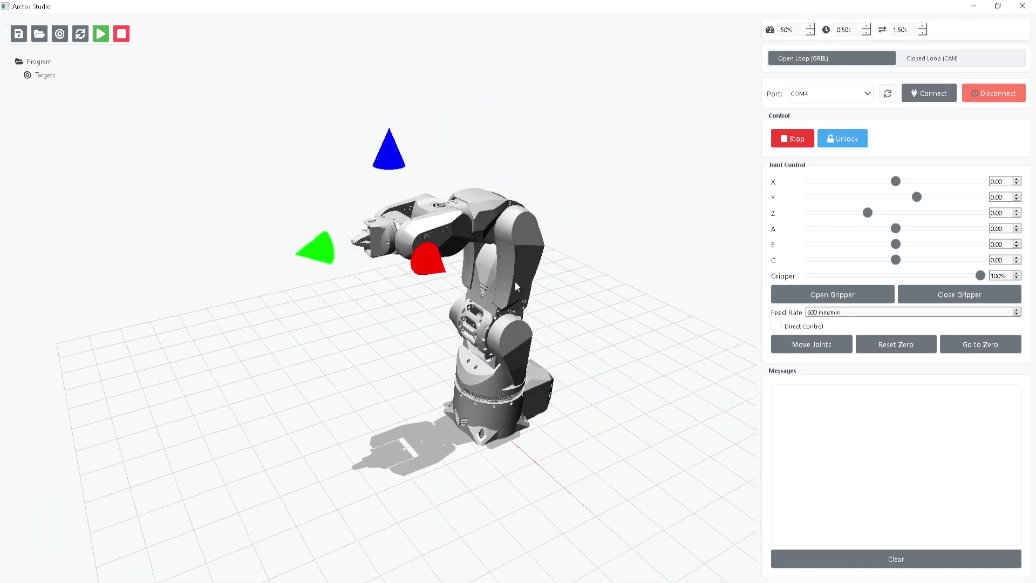
pyautogui.scroll(2, 516, 282)
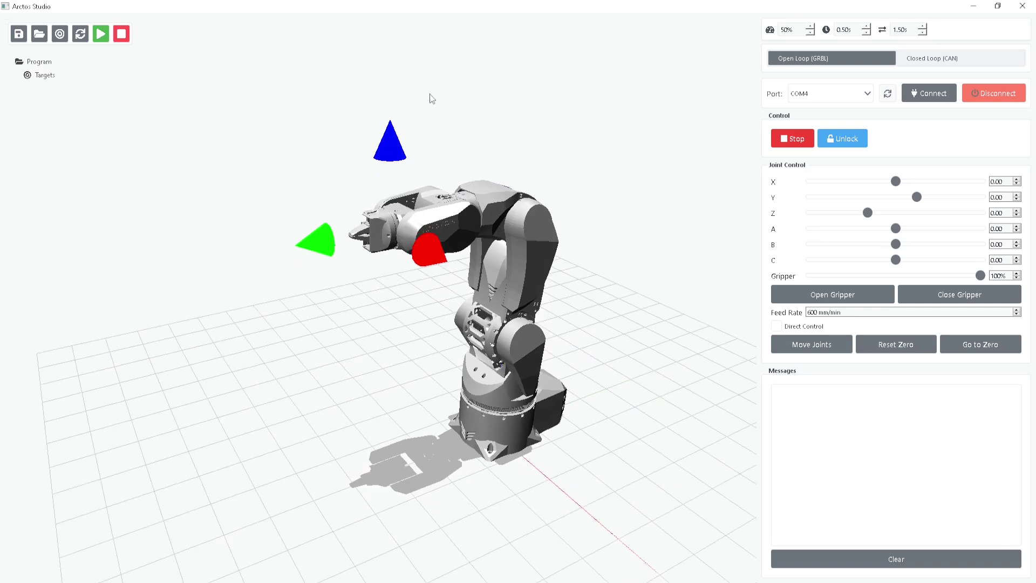
# Step: Translate the robot's gripper down, outward and back up in the 3D view, ending at about Y 15.30, Z 13.51 and B 1.91
pyautogui.moveTo(397, 143); pyautogui.dragTo(397, 267)
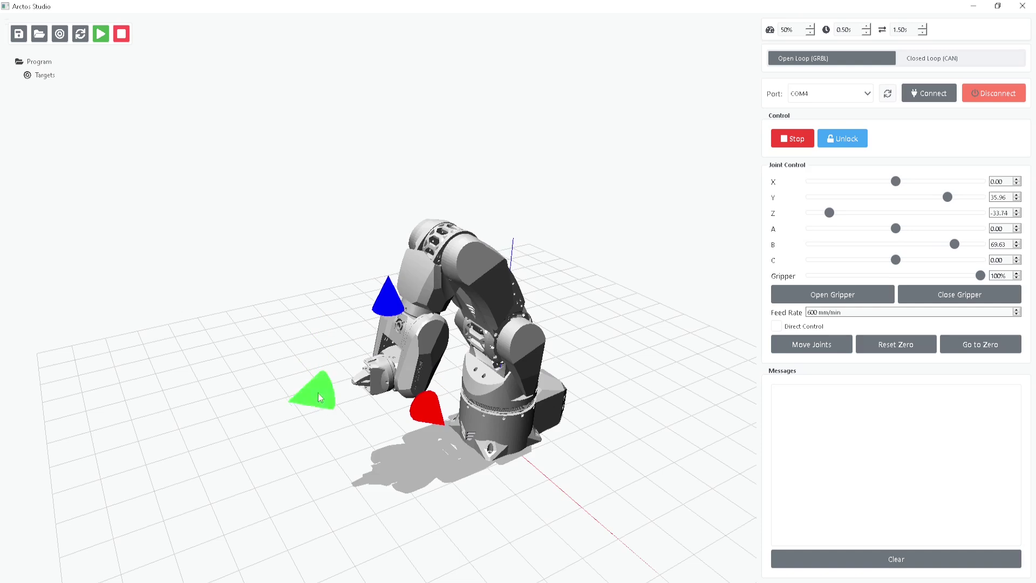
pyautogui.moveTo(311, 381); pyautogui.dragTo(300, 424)
pyautogui.moveTo(398, 428)
pyautogui.mouseDown()
pyautogui.moveTo(577, 513)
pyautogui.moveTo(455, 468)
pyautogui.moveTo(396, 419)
pyautogui.mouseUp()
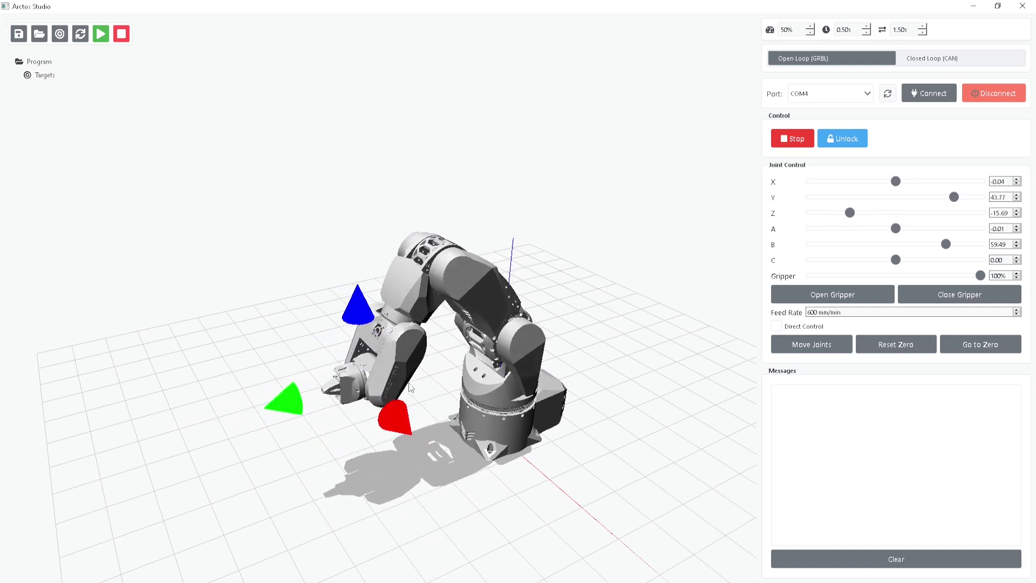
pyautogui.moveTo(362, 308); pyautogui.dragTo(361, 125)
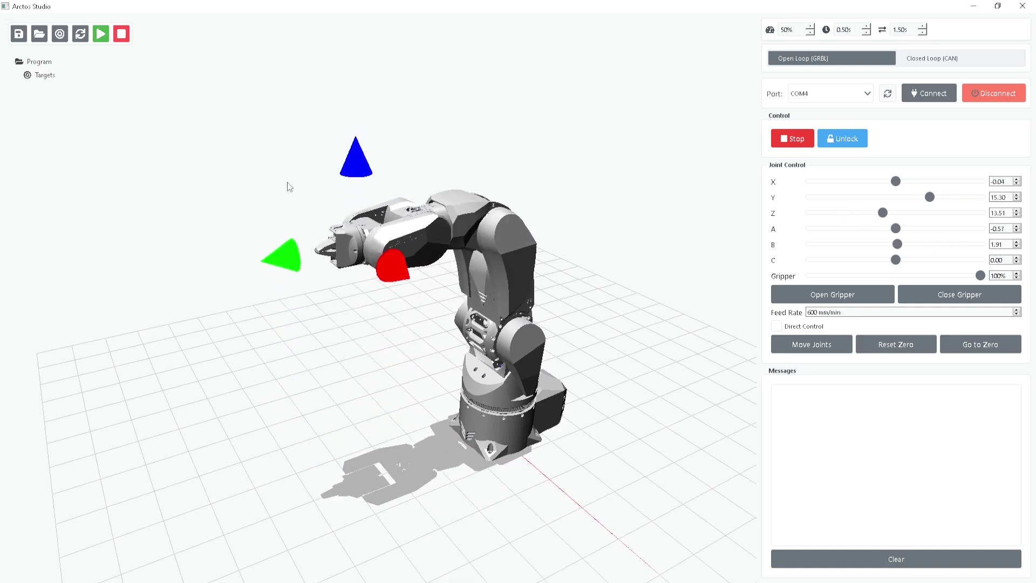
# Step: Rotate the gripper in the 3D view until joint A is about -82.30 and joint B about -37.61
pyautogui.press('r')
pyautogui.moveTo(265, 202); pyautogui.dragTo(437, 226)
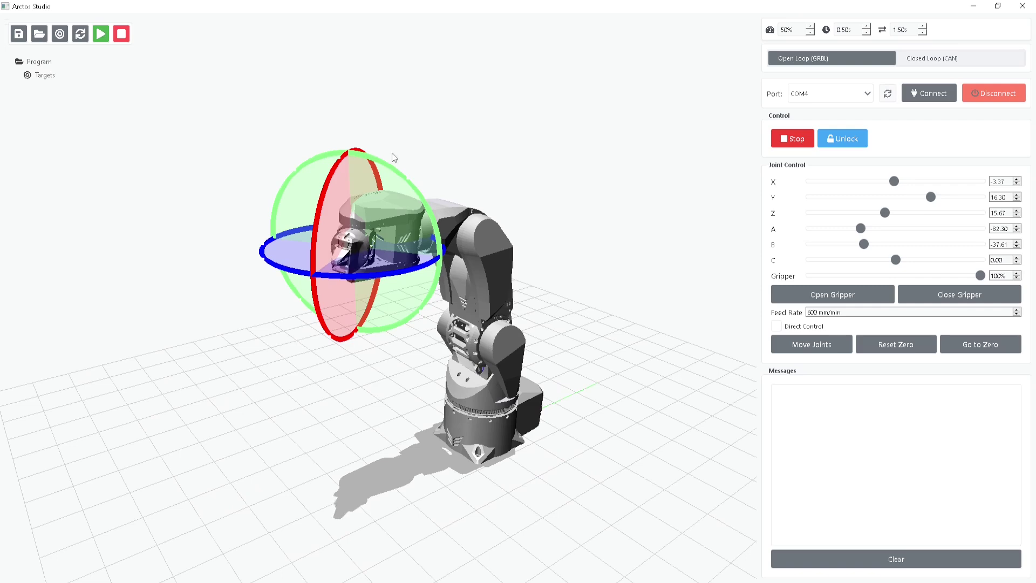
pyautogui.click(351, 243)
pyautogui.moveTo(292, 216); pyautogui.dragTo(438, 247)
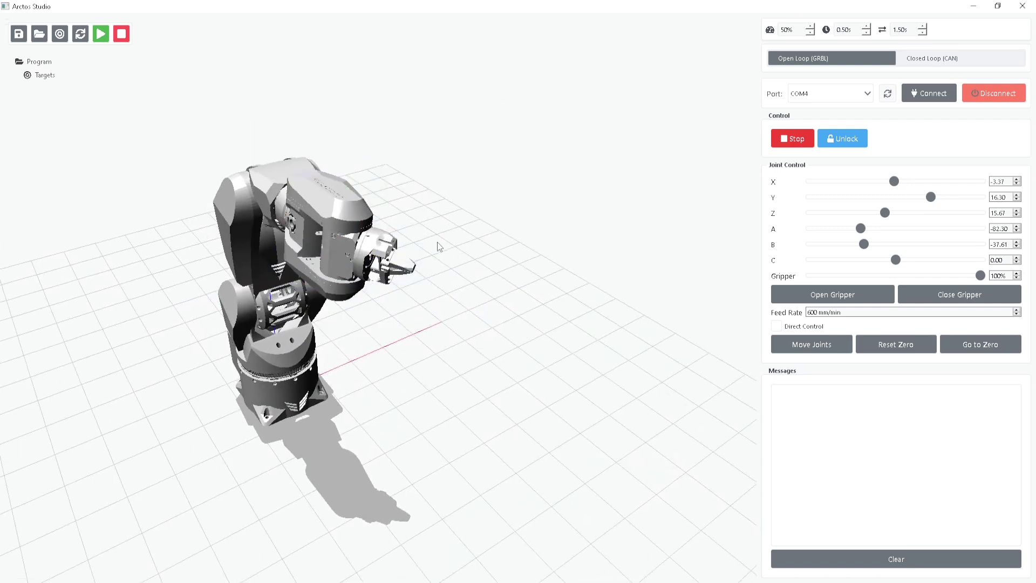
# Step: Adjust the joints individually to about X 56.96, Y 28.80, A 12.66 and B -72.78
pyautogui.moveTo(895, 182); pyautogui.dragTo(944, 205)
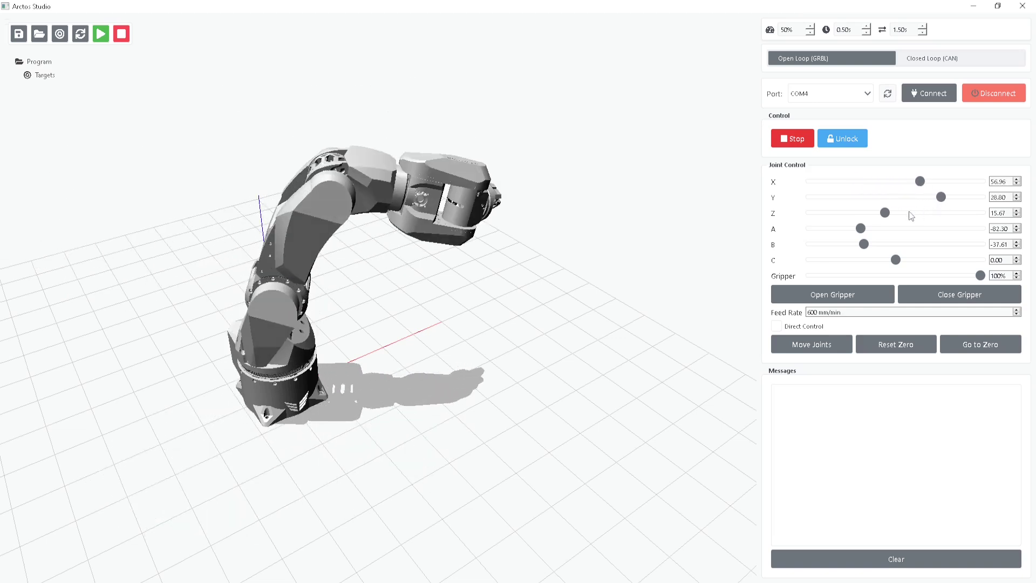
pyautogui.moveTo(865, 245); pyautogui.dragTo(836, 250)
pyautogui.moveTo(600, 232); pyautogui.dragTo(529, 229)
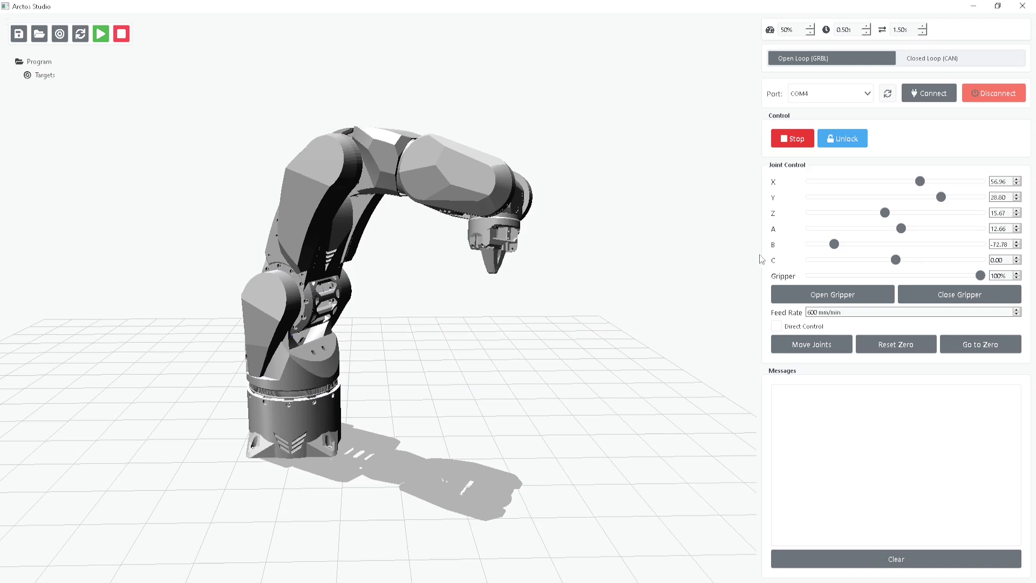
# Step: Fine-tune joint B to -59.72 and test the gripper by opening it to 27% and closing it fully
pyautogui.moveTo(678, 256); pyautogui.dragTo(635, 255)
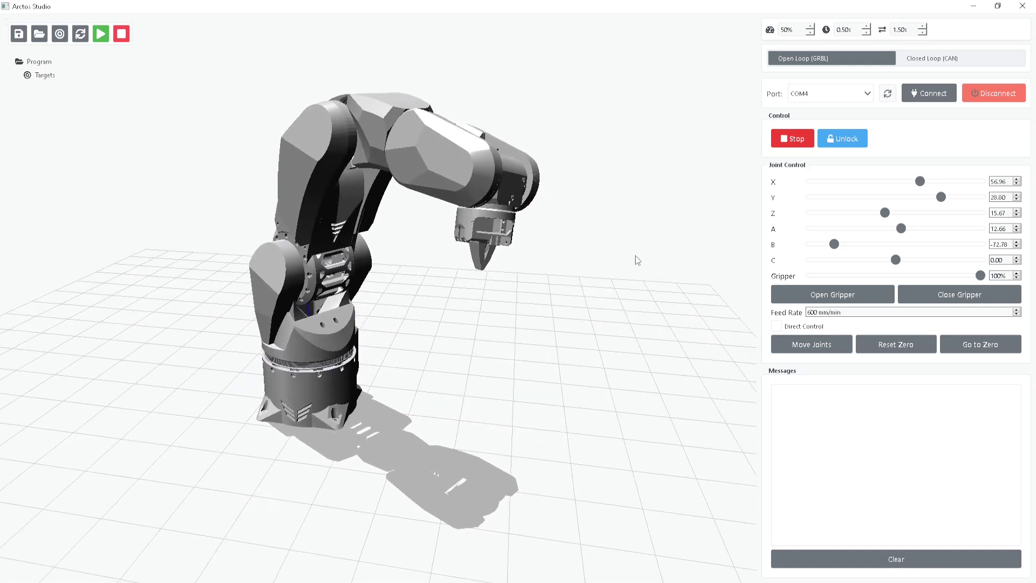
pyautogui.scroll(10, 1004, 244)
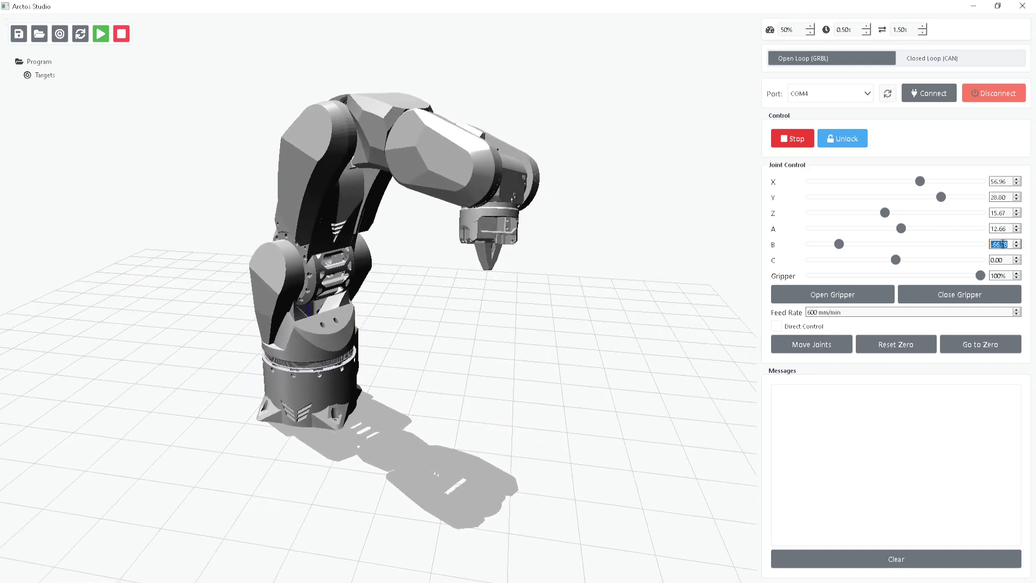
pyautogui.scroll(3, 1003, 244)
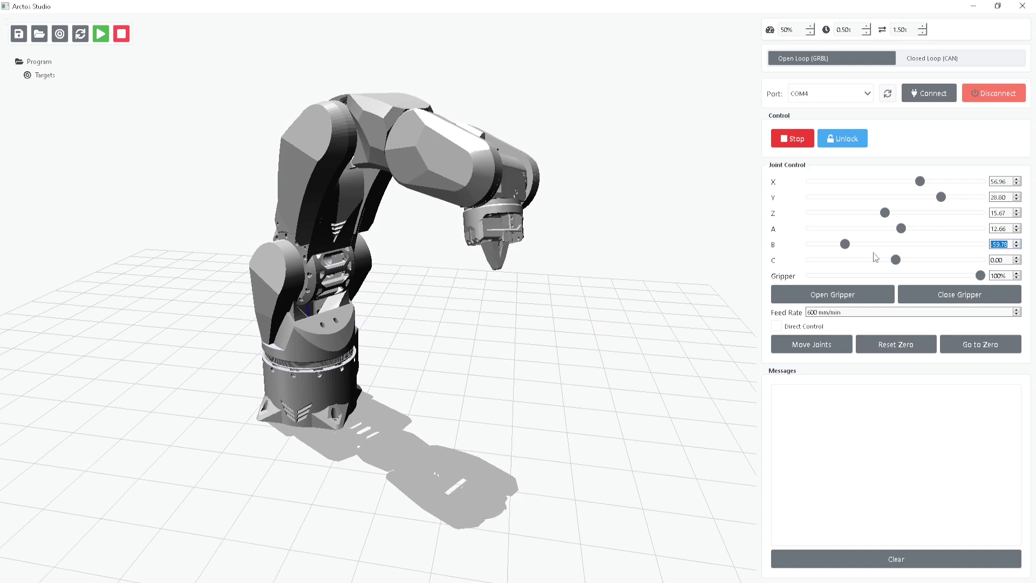
pyautogui.scroll(2, 846, 244)
pyautogui.moveTo(977, 278); pyautogui.dragTo(855, 286)
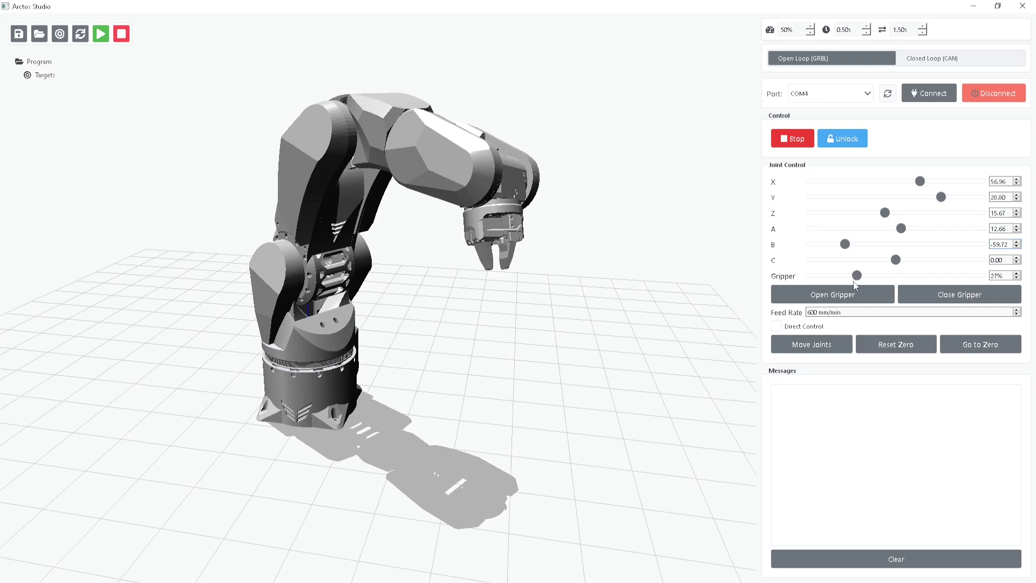
pyautogui.click(957, 298)
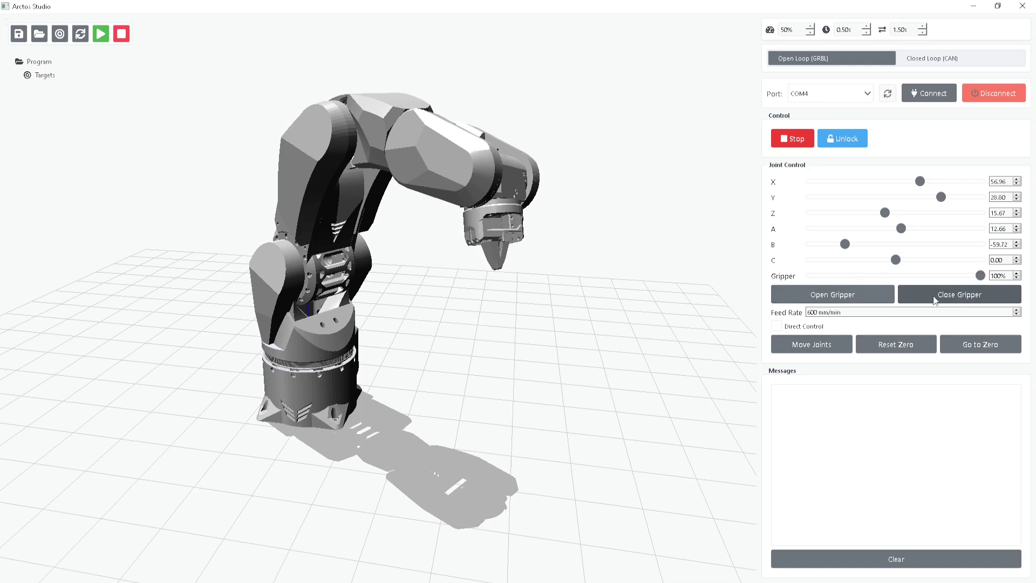
# Step: Set the feed rate to 405 mm/min
pyautogui.click(808, 313)
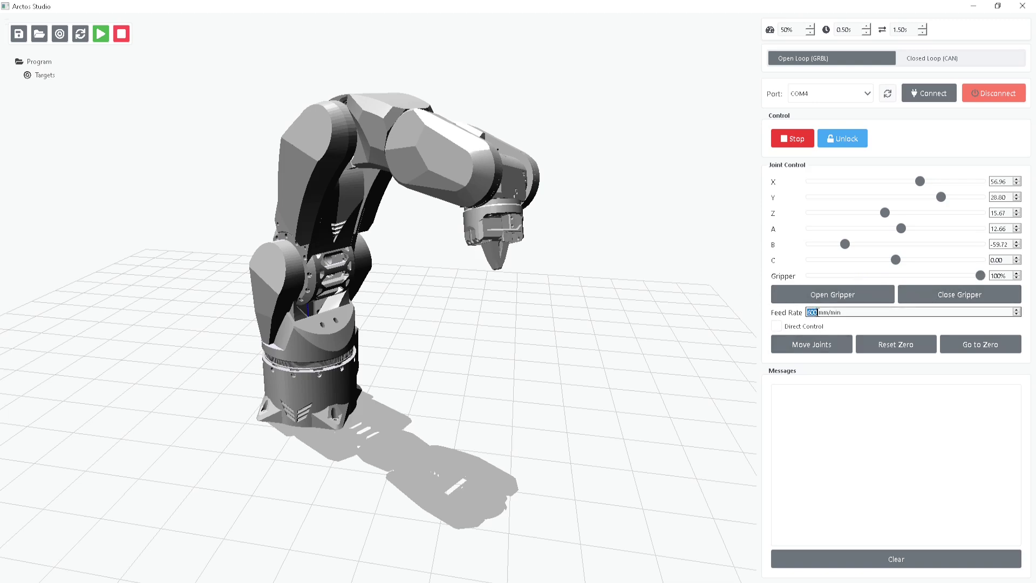
pyautogui.write('400')
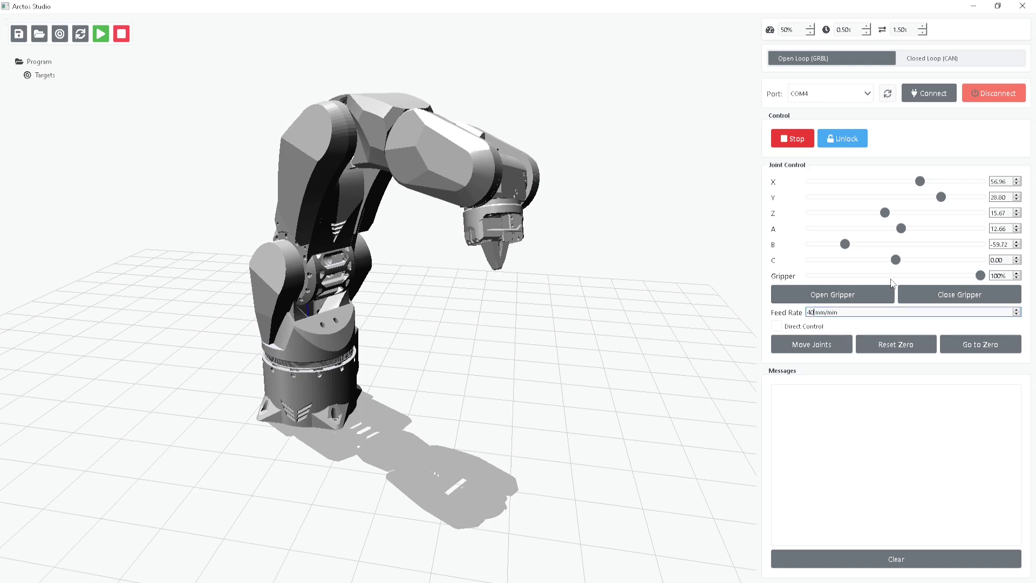
pyautogui.click(893, 314)
# Step: Try to move the physical robot's joints to the current pose and read the resulting message
pyautogui.click(776, 327)
pyautogui.click(827, 346)
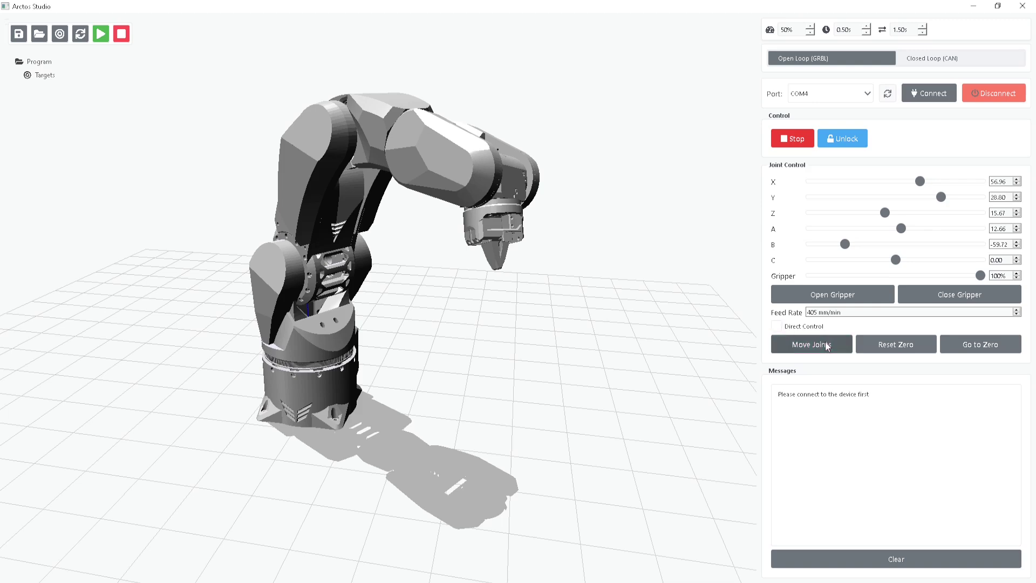
pyautogui.moveTo(781, 394); pyautogui.dragTo(863, 397)
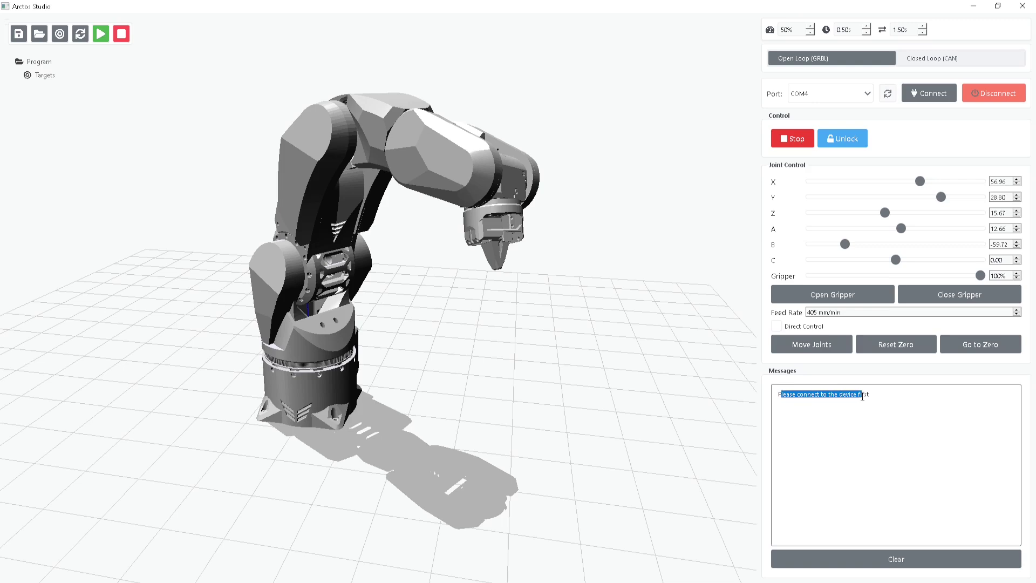
pyautogui.click(885, 398)
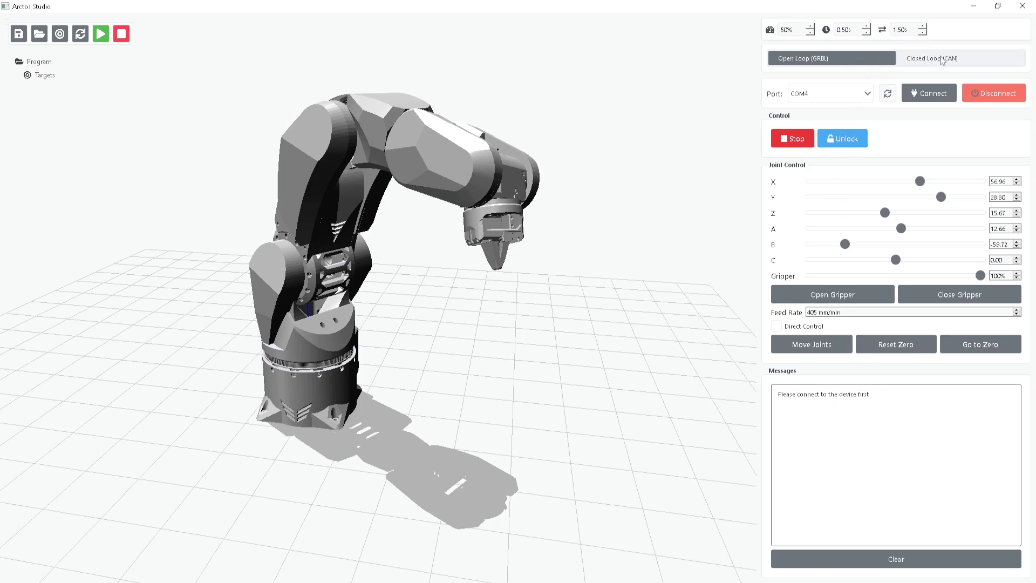
# Step: Keep the control mode on Open Loop (GRBL) and connect to the robot on port COM3
pyautogui.click(940, 60)
pyautogui.click(855, 60)
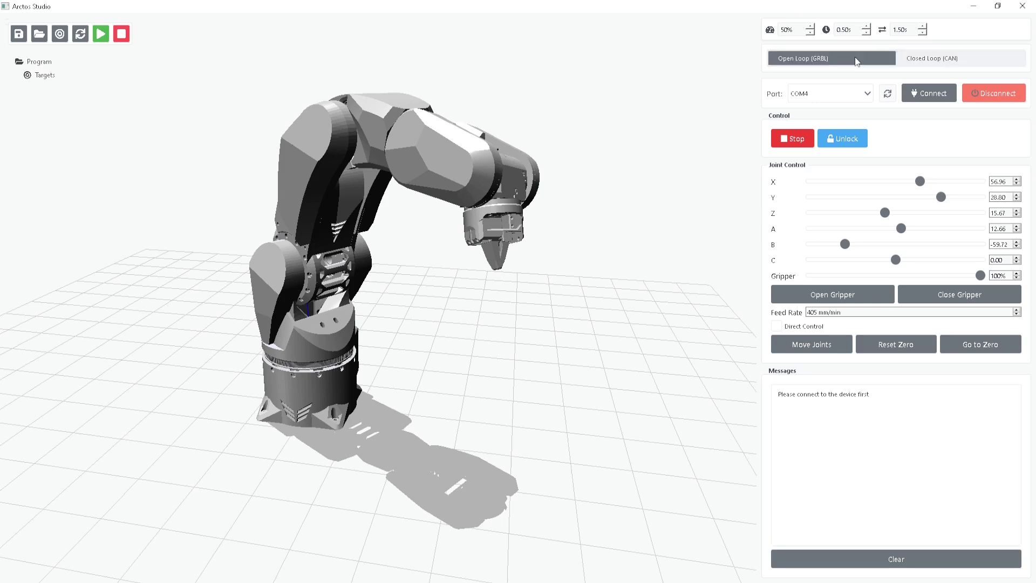
pyautogui.click(869, 94)
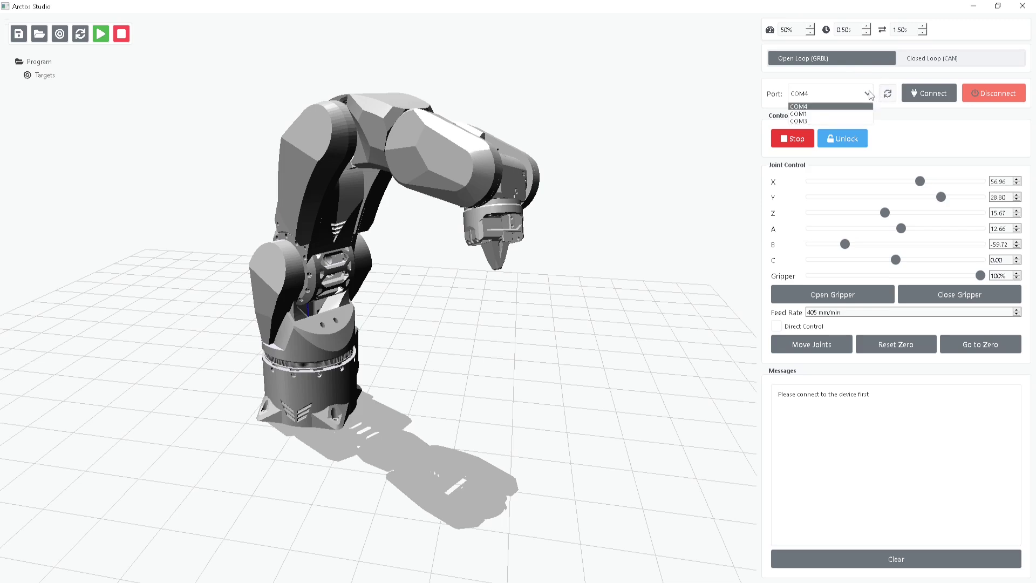
pyautogui.click(805, 122)
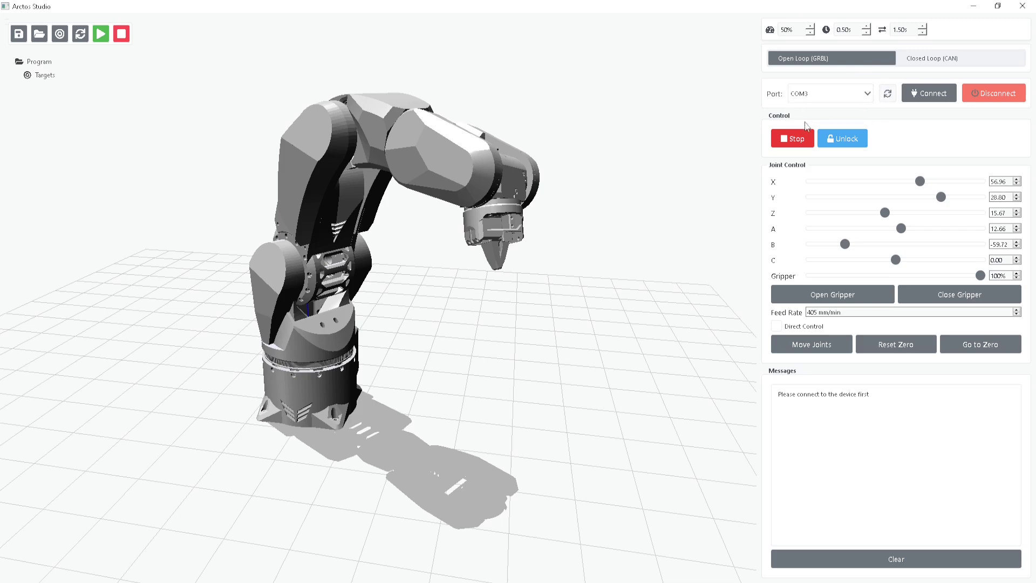
pyautogui.click(925, 90)
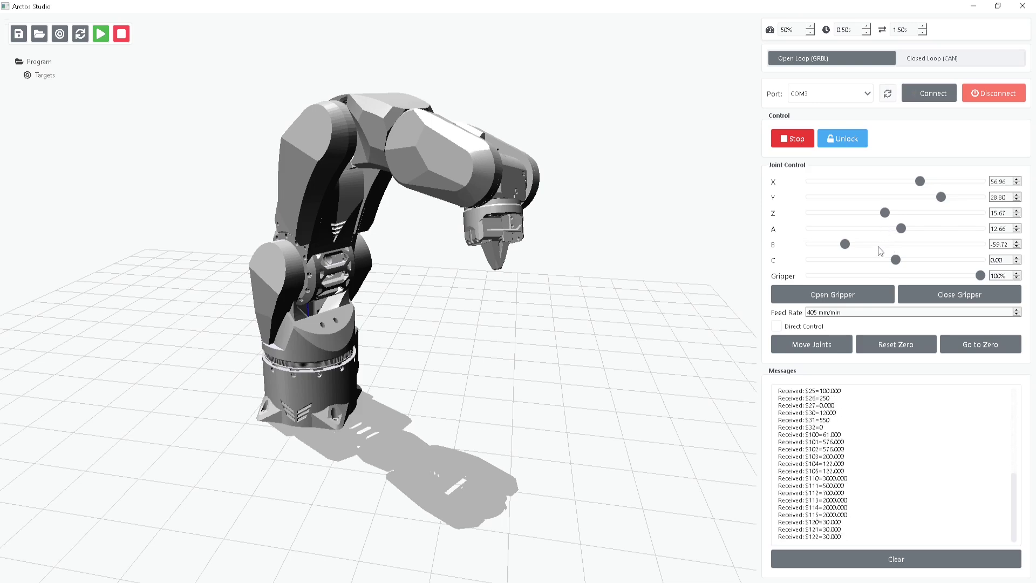
# Step: Enable Direct Control and move joint B to 0.63, highlighting a sent G-code command in the messages
pyautogui.click(777, 326)
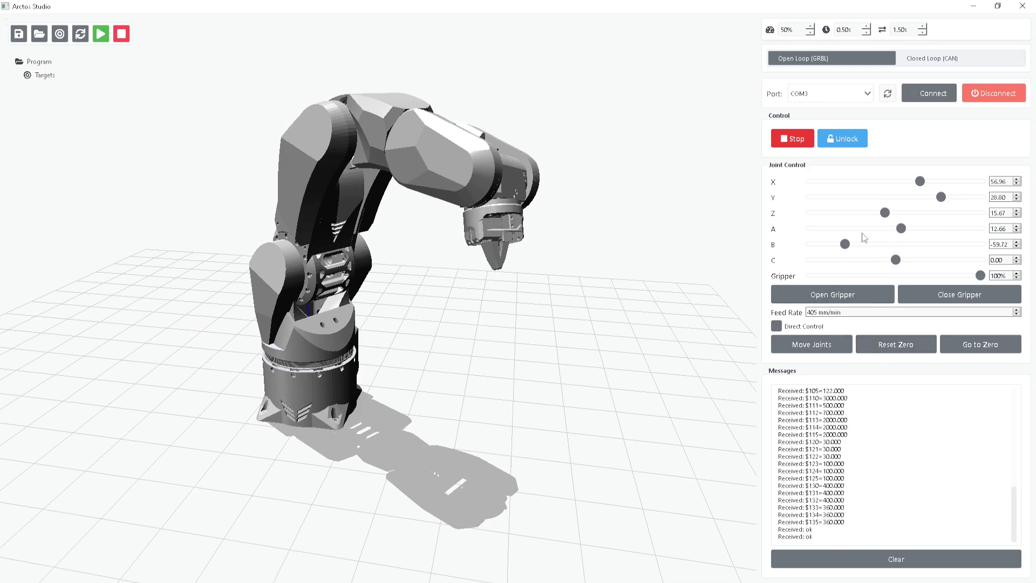
pyautogui.moveTo(846, 244); pyautogui.dragTo(897, 244)
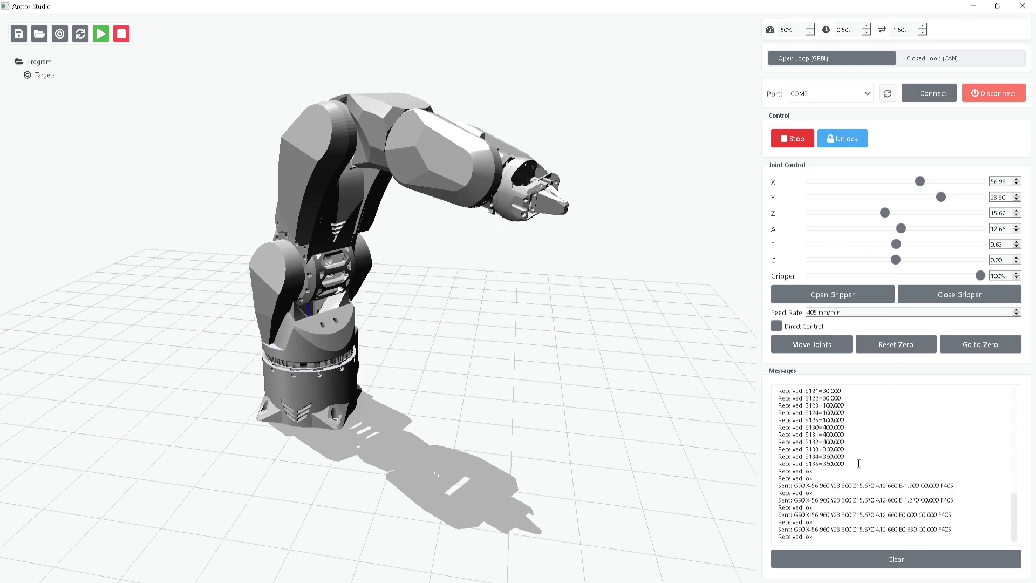
pyautogui.moveTo(794, 486); pyautogui.dragTo(952, 488)
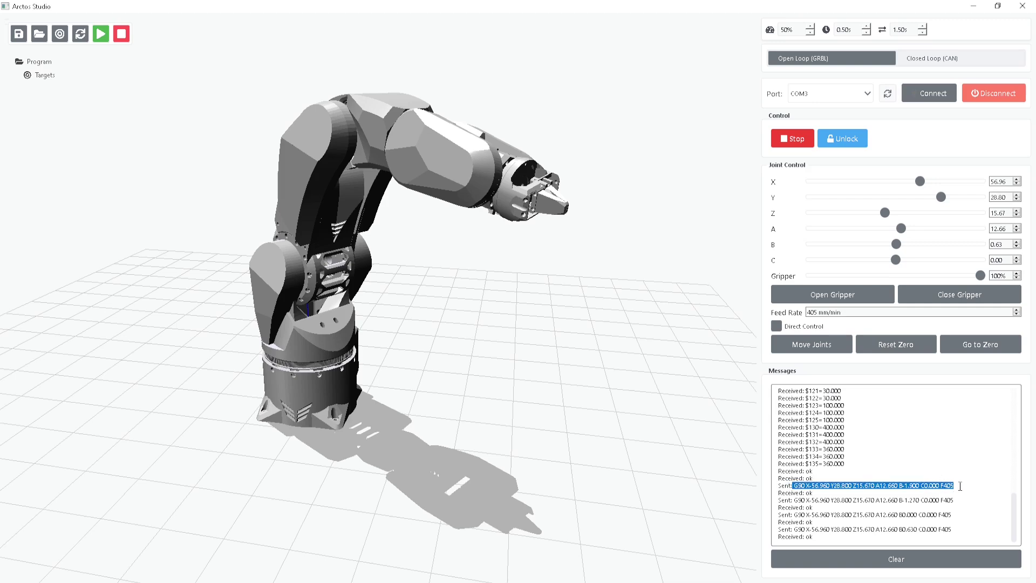
pyautogui.click(961, 487)
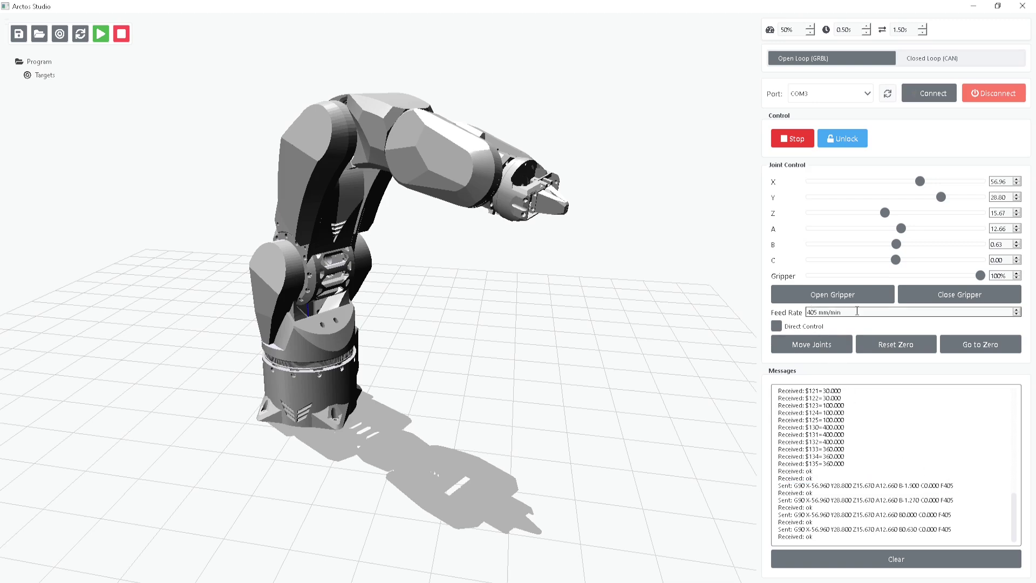
# Step: Send the robot to its zero position and view the arm from several angles
pyautogui.click(977, 350)
pyautogui.scroll(-3, 629, 318)
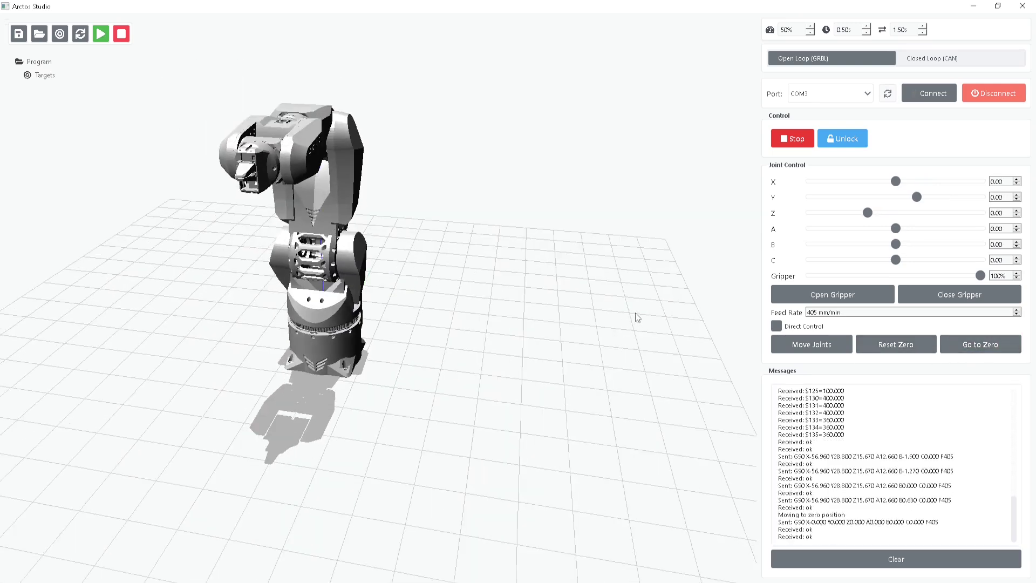
pyautogui.moveTo(619, 298); pyautogui.dragTo(573, 301)
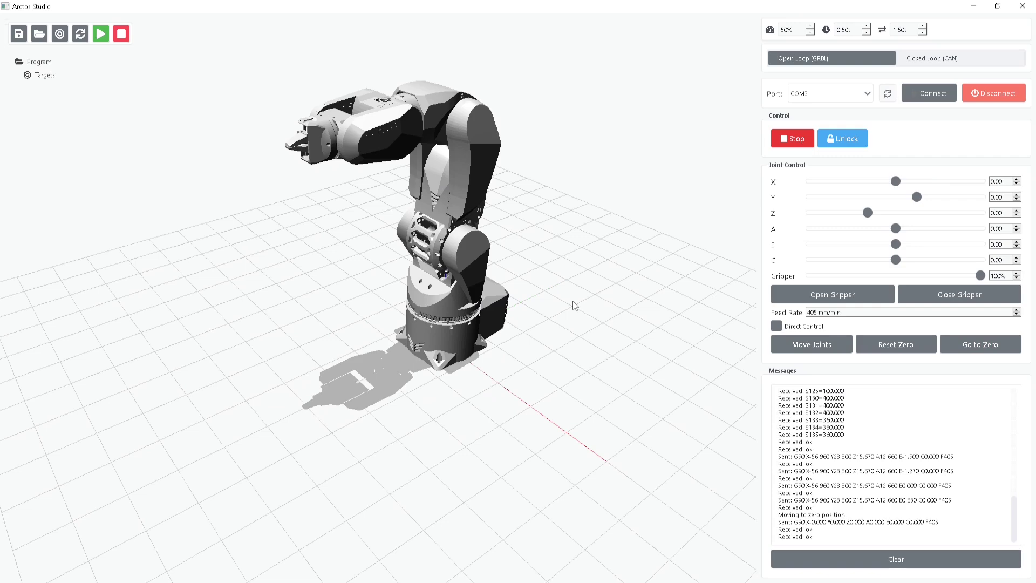
pyautogui.moveTo(569, 241); pyautogui.dragTo(612, 299, button='middle')
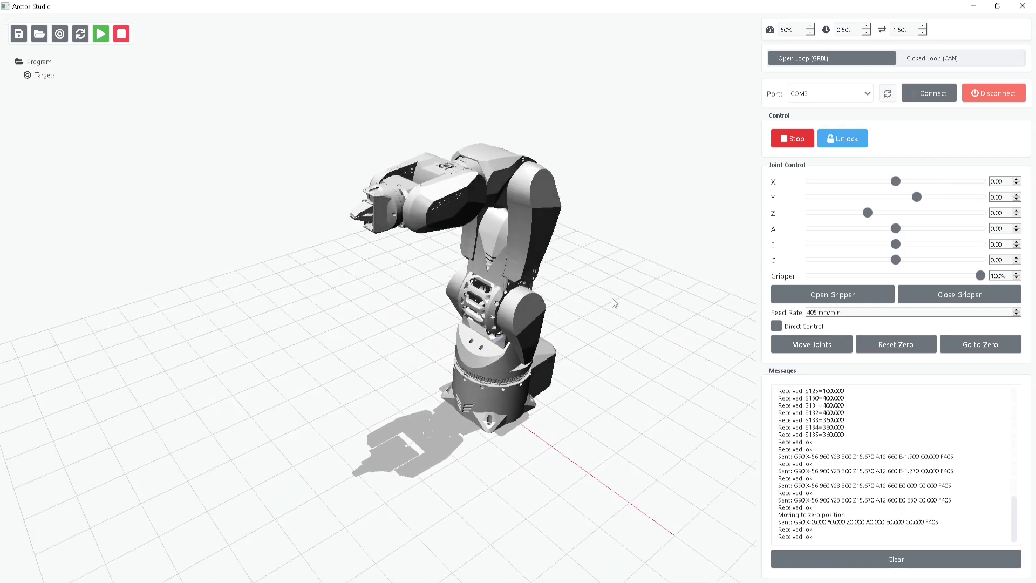
pyautogui.scroll(1, 616, 281)
pyautogui.scroll(-1, 617, 280)
pyautogui.moveTo(625, 277); pyautogui.dragTo(501, 273)
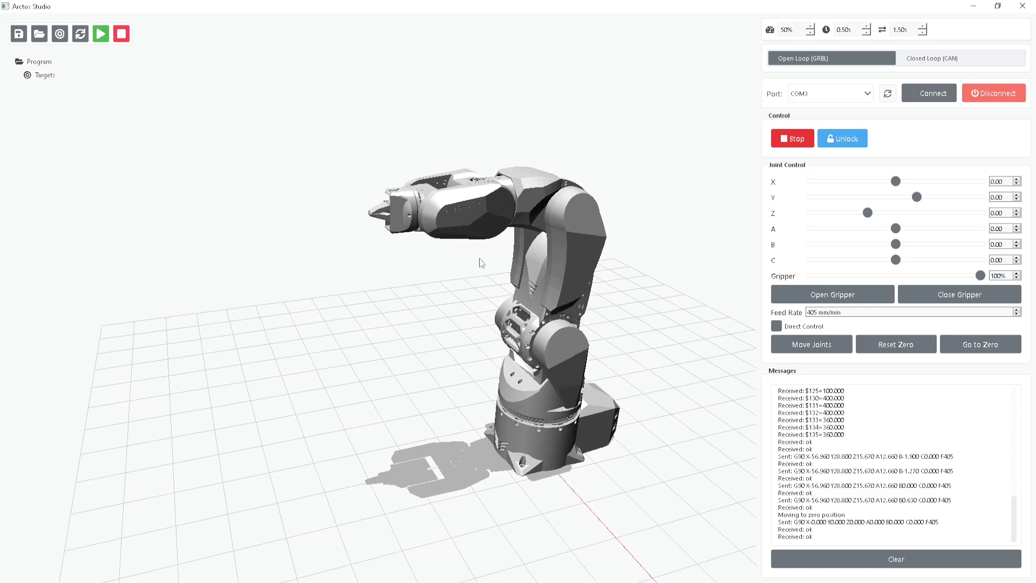
# Step: Add the current robot pose as a program target and delete that target
pyautogui.click(59, 34)
pyautogui.rightClick(42, 88)
pyautogui.click(67, 135)
# Step: Rotate the gripper to point downward, at about Y 7.39, Z 15.11 and B -87.95, and switch back to the translation handles
pyautogui.click(562, 308)
pyautogui.moveTo(439, 268); pyautogui.dragTo(466, 295, button='middle')
pyautogui.press('w')
pyautogui.press('e')
pyautogui.moveTo(339, 271); pyautogui.dragTo(346, 297, button='middle')
pyautogui.moveTo(386, 308); pyautogui.dragTo(572, 270)
pyautogui.press('e')
pyautogui.press('w')
pyautogui.moveTo(387, 297); pyautogui.dragTo(366, 295, button='middle')
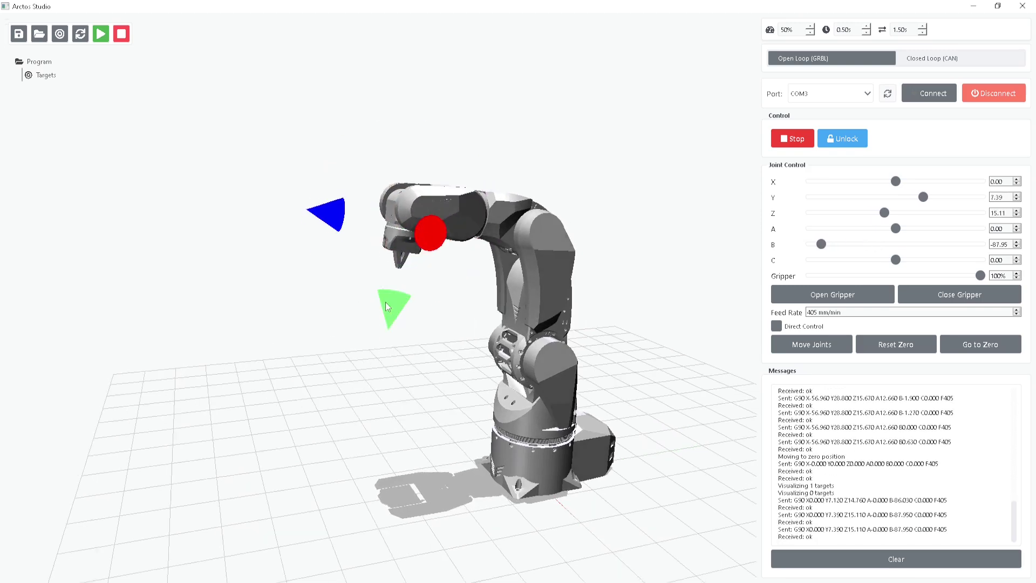
# Step: Lower the gripper to about Y 29.29, Z -37.84, B -22.84 and add targets there with the gripper closed and fully open
pyautogui.moveTo(387, 307); pyautogui.dragTo(374, 390)
pyautogui.moveTo(324, 312); pyautogui.dragTo(356, 319)
pyautogui.moveTo(428, 348); pyautogui.dragTo(408, 310, button='middle')
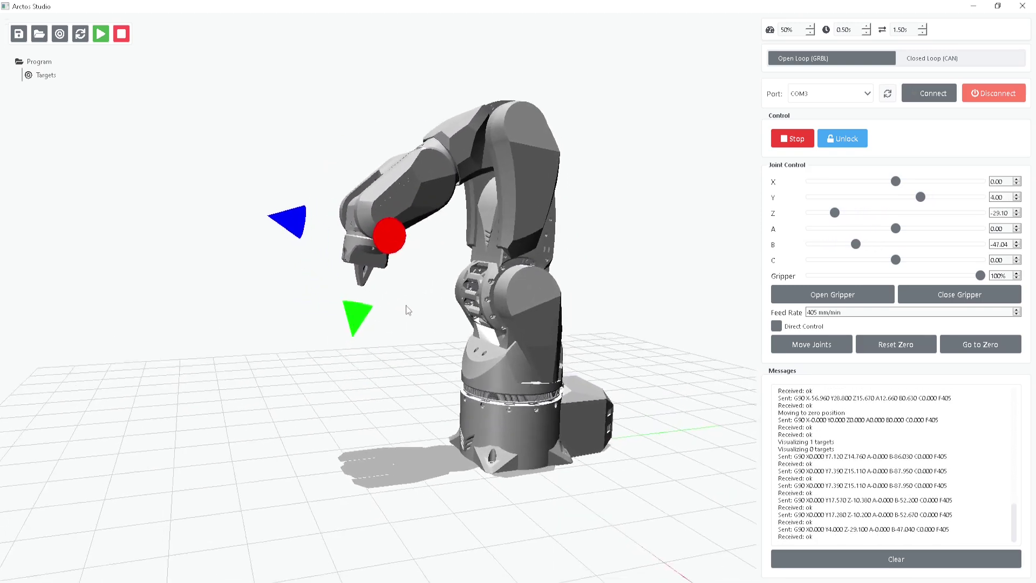
pyautogui.moveTo(857, 244)
pyautogui.mouseDown()
pyautogui.moveTo(867, 242)
pyautogui.moveTo(848, 244)
pyautogui.mouseUp()
pyautogui.moveTo(393, 300); pyautogui.dragTo(393, 402)
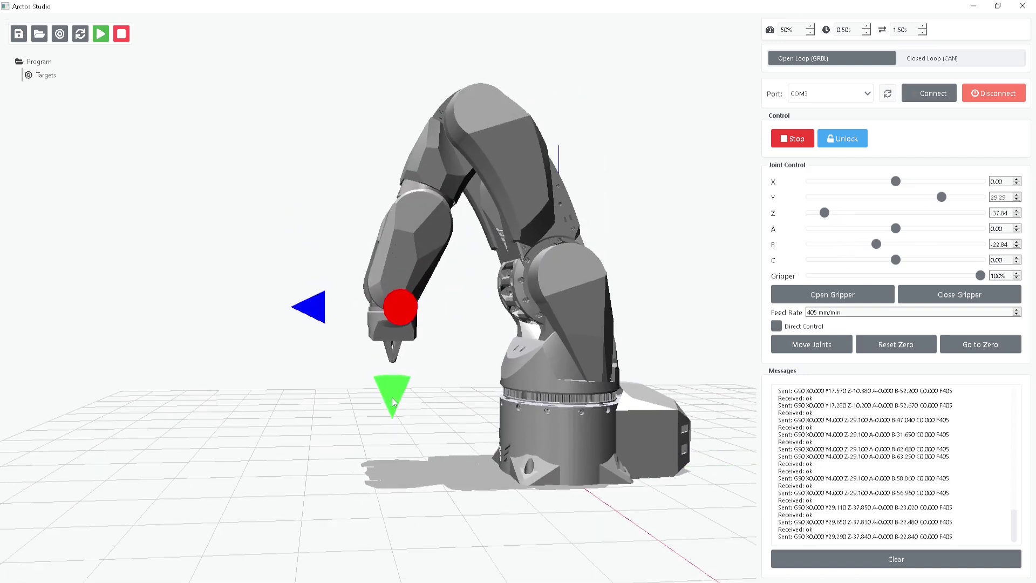
pyautogui.click(59, 34)
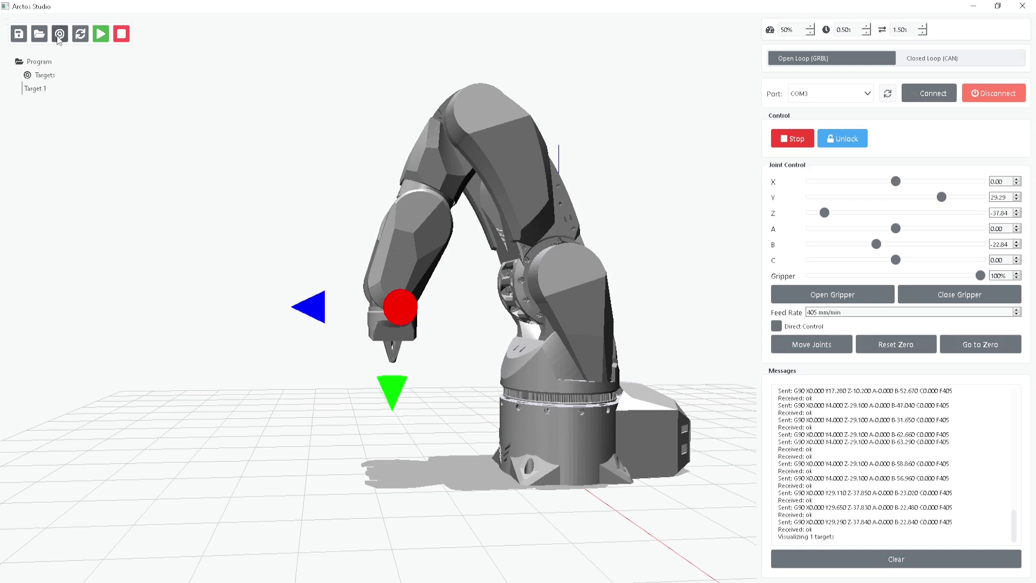
pyautogui.click(858, 292)
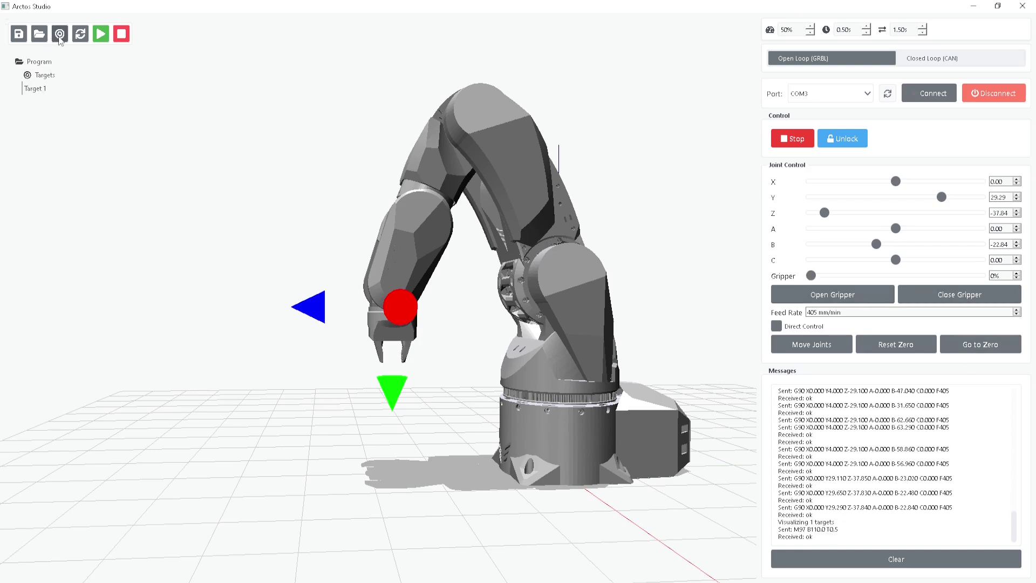
pyautogui.click(60, 34)
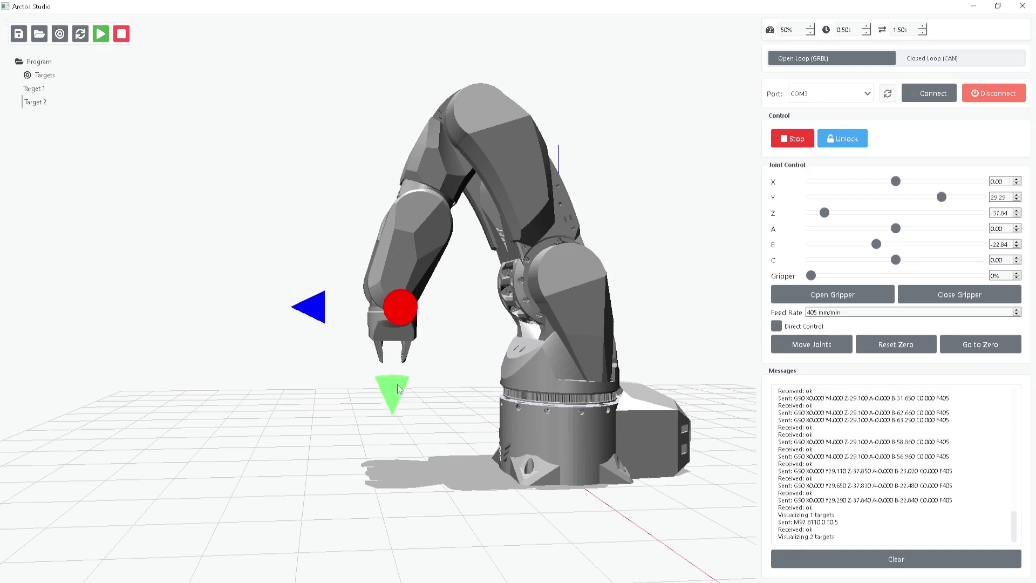
# Step: Lower the gripper near the floor, about Y 66.56, Z -25.99, B 2.73, and add targets there with it open and at 61%
pyautogui.moveTo(392, 397); pyautogui.dragTo(396, 500)
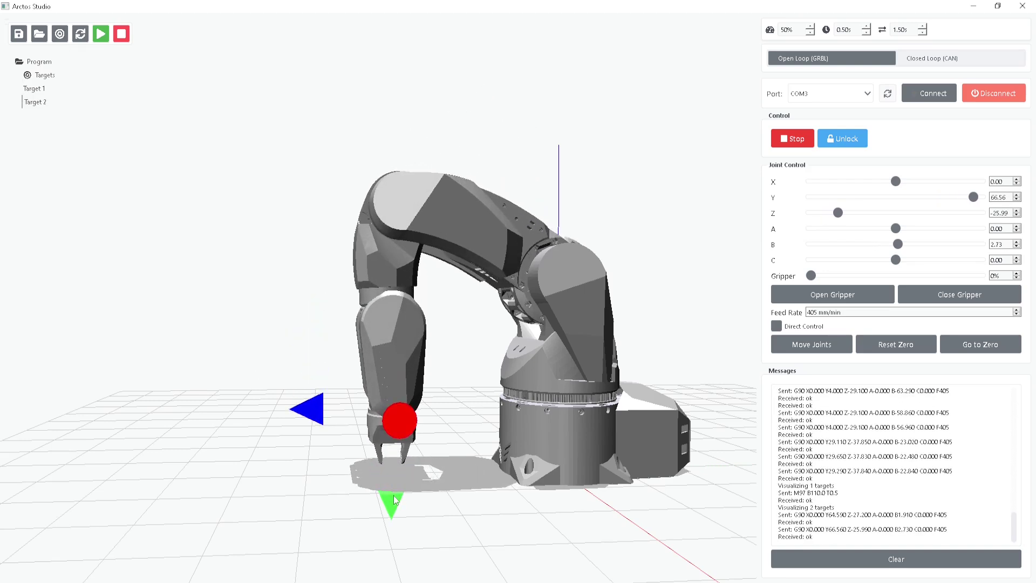
pyautogui.moveTo(455, 438); pyautogui.dragTo(460, 421)
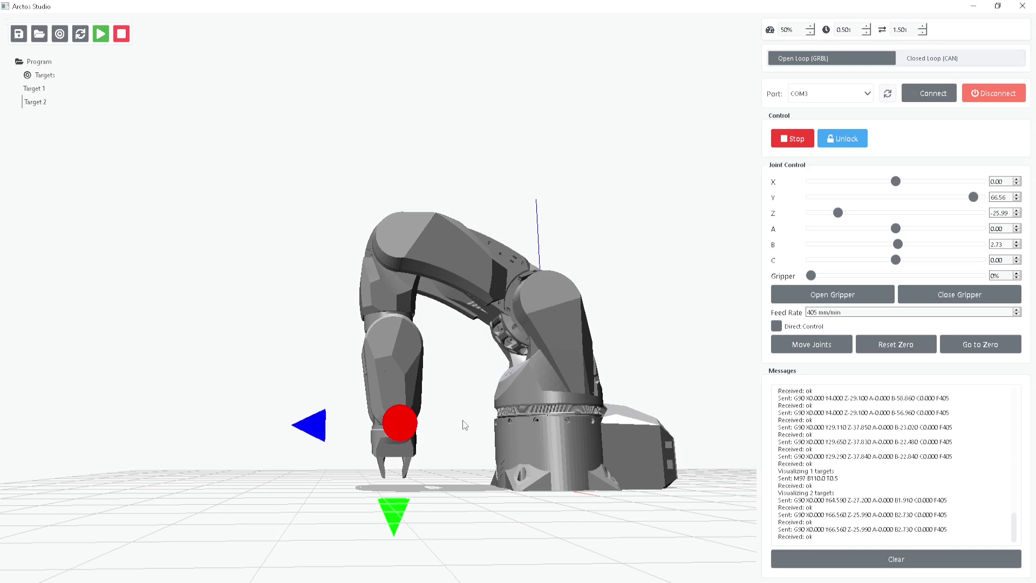
pyautogui.click(59, 34)
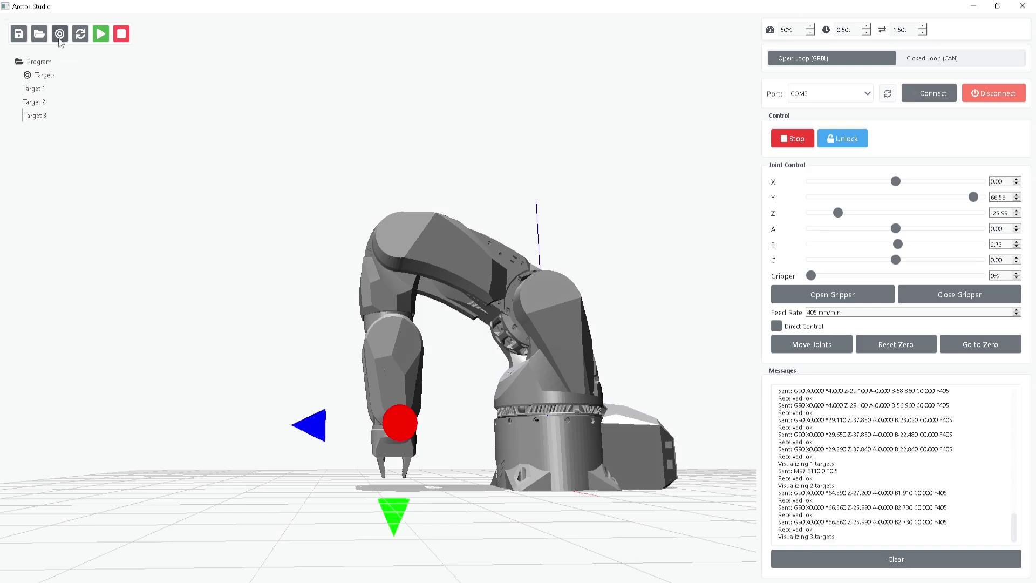
pyautogui.moveTo(811, 276); pyautogui.dragTo(915, 276)
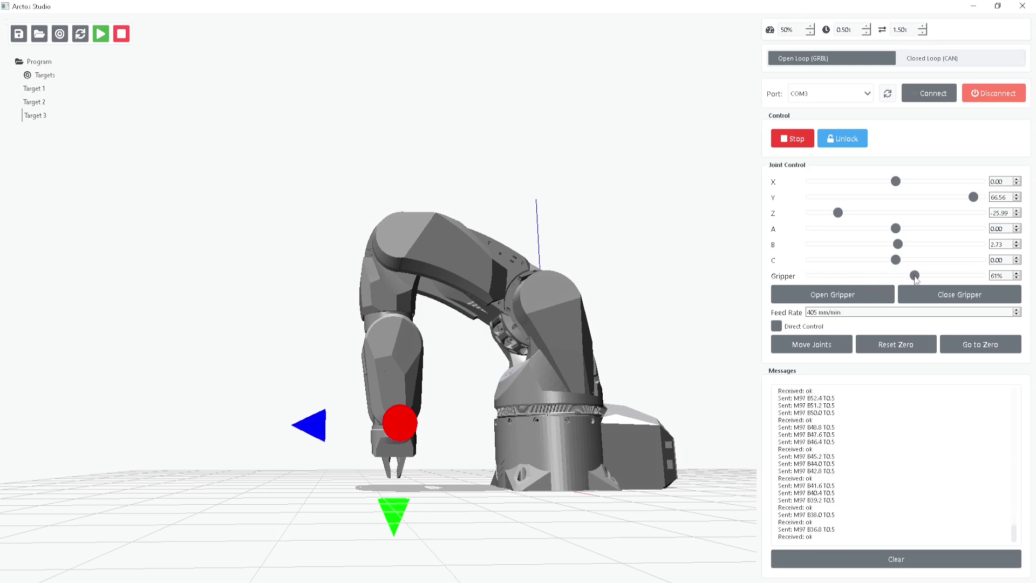
pyautogui.click(59, 34)
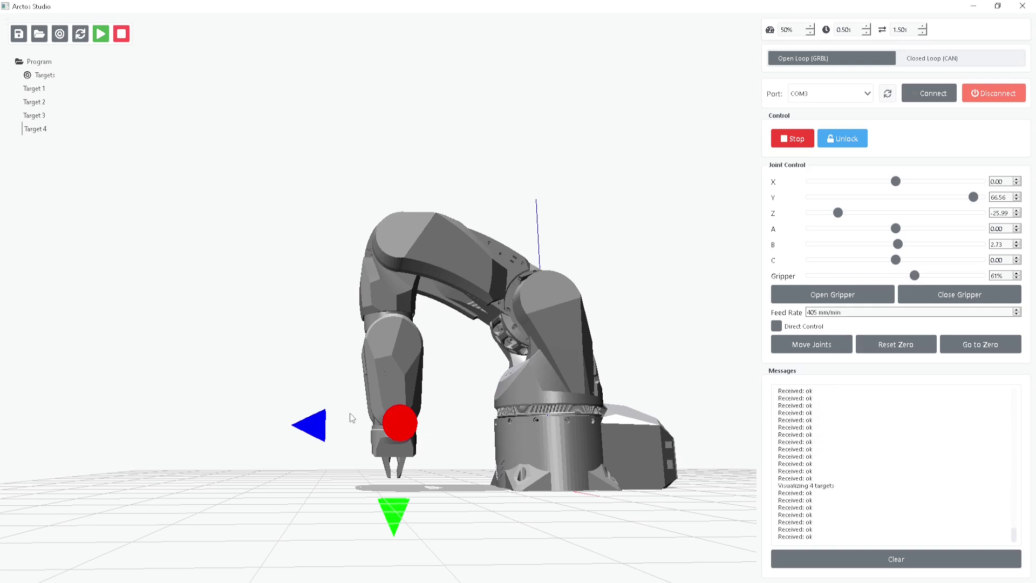
# Step: Raise the gripper straight up to about Y -2.33, Z -17.07, B -74.58
pyautogui.moveTo(402, 499); pyautogui.dragTo(408, 319)
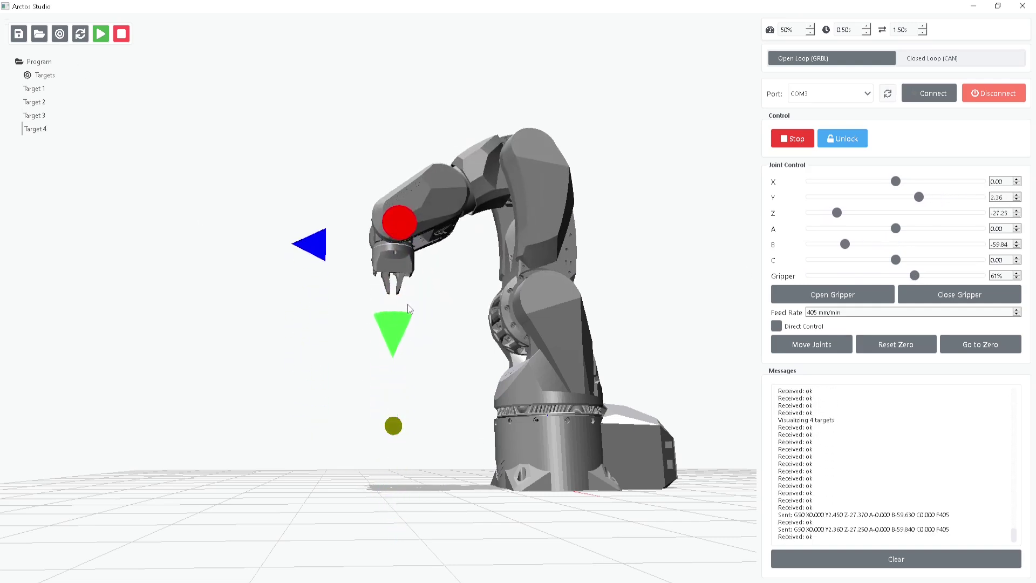
pyautogui.moveTo(408, 305); pyautogui.dragTo(409, 268)
pyautogui.moveTo(375, 320); pyautogui.dragTo(388, 350)
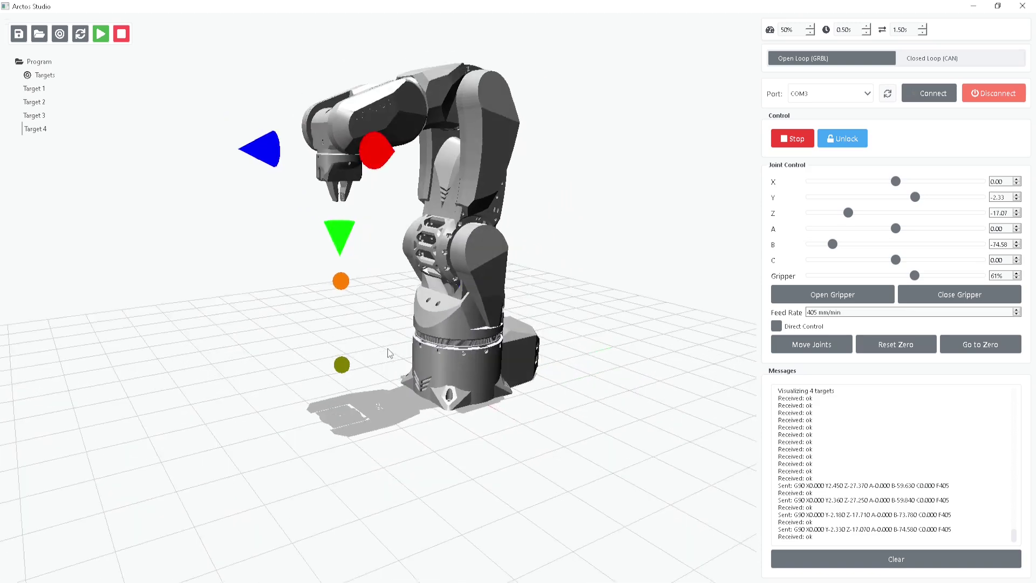
pyautogui.moveTo(409, 341); pyautogui.dragTo(396, 385, button='right')
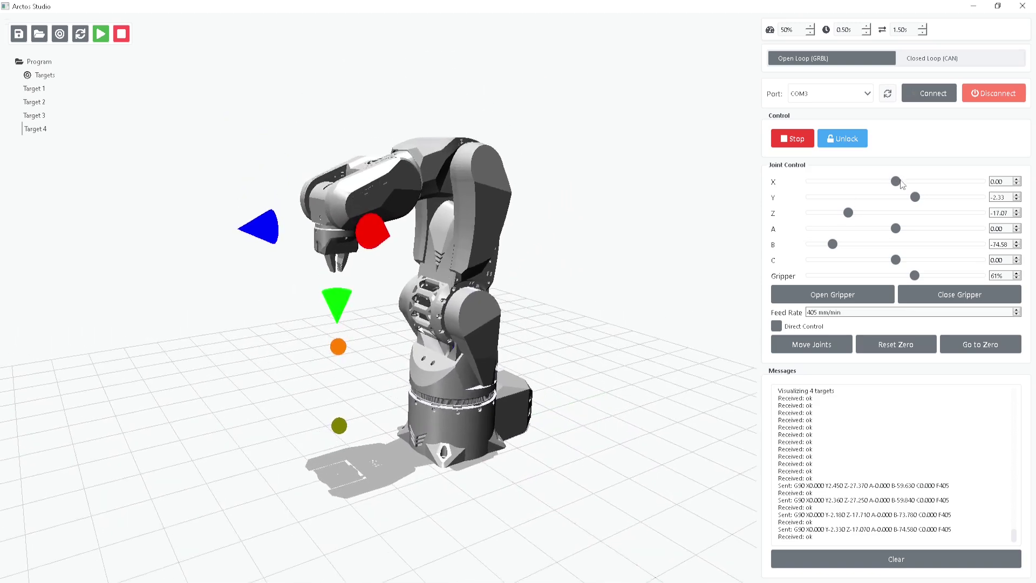
# Step: Swing the arm to about X 136.71, lower it to about Y 46.49, Z -19.33, B -23.28, and add that pose as a target
pyautogui.moveTo(901, 184); pyautogui.dragTo(954, 182)
pyautogui.moveTo(598, 301); pyautogui.dragTo(591, 412)
pyautogui.moveTo(680, 344); pyautogui.dragTo(713, 365)
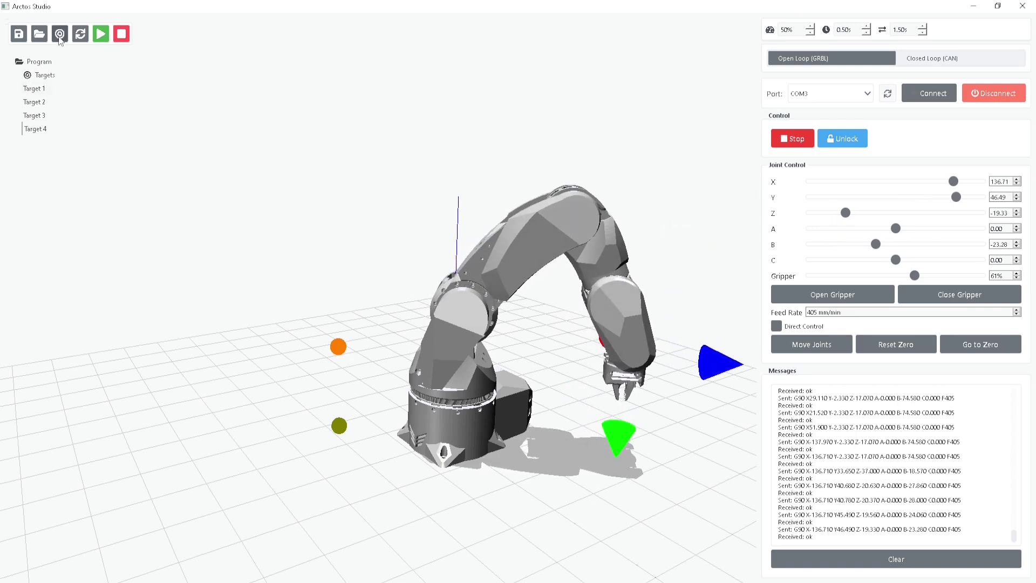
pyautogui.click(59, 37)
# Step: Lower the gripper to about Y 68.15, Z -9.86, B -11.02 and add targets there with it at 61% and fully open
pyautogui.scroll(5, 497, 261)
pyautogui.moveTo(614, 397); pyautogui.dragTo(621, 480)
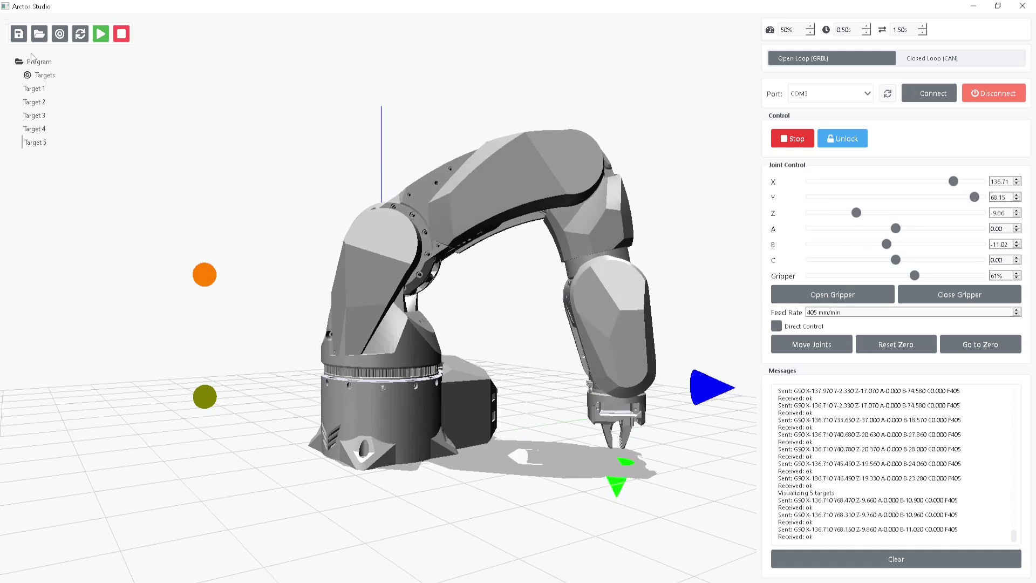
pyautogui.click(60, 37)
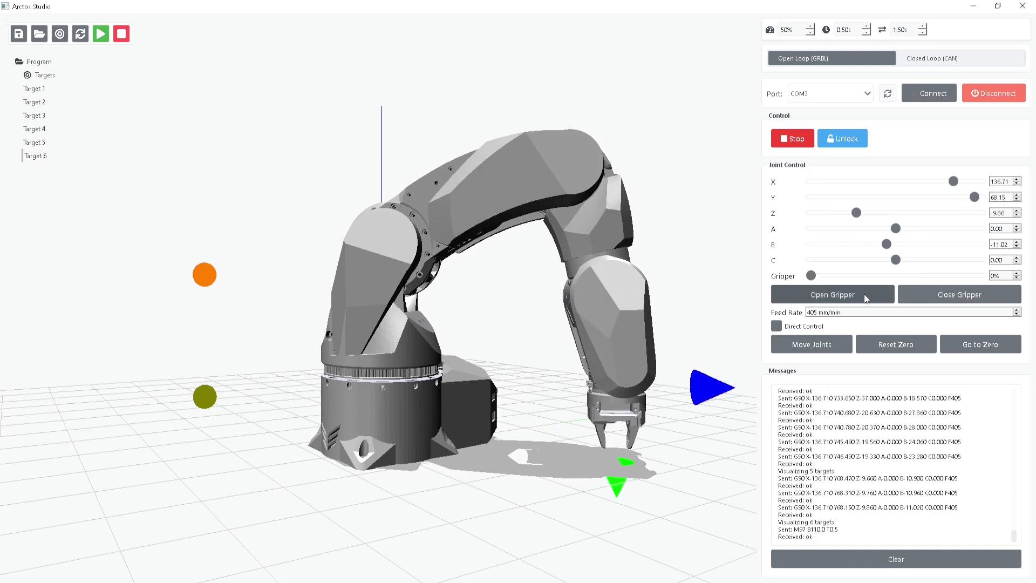
pyautogui.click(61, 36)
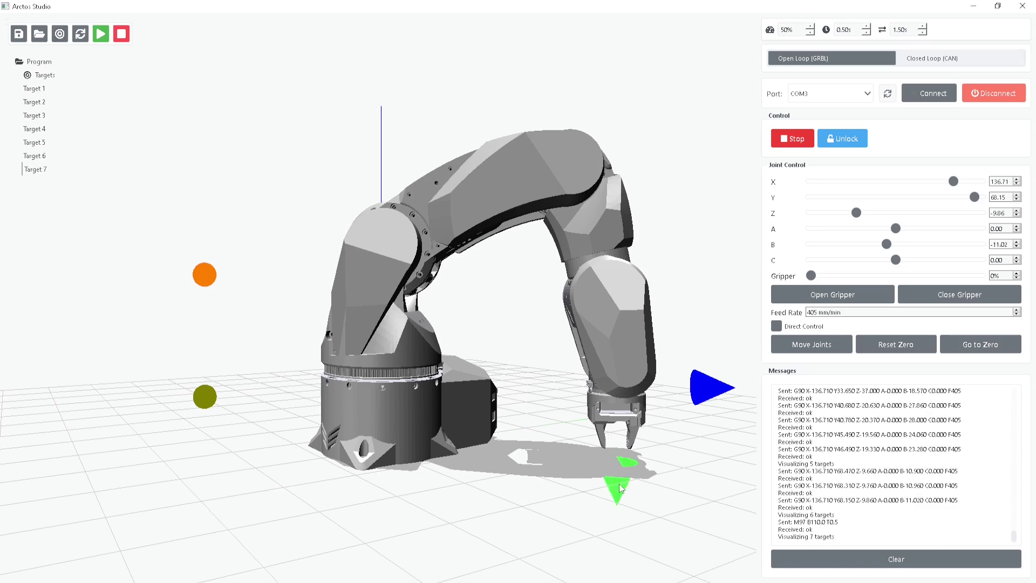
# Step: Raise the open gripper to about Y 23.53, Z -17.92, B -47.44 and add the pose as a target
pyautogui.moveTo(619, 489); pyautogui.dragTo(619, 300)
pyautogui.scroll(-2, 559, 307)
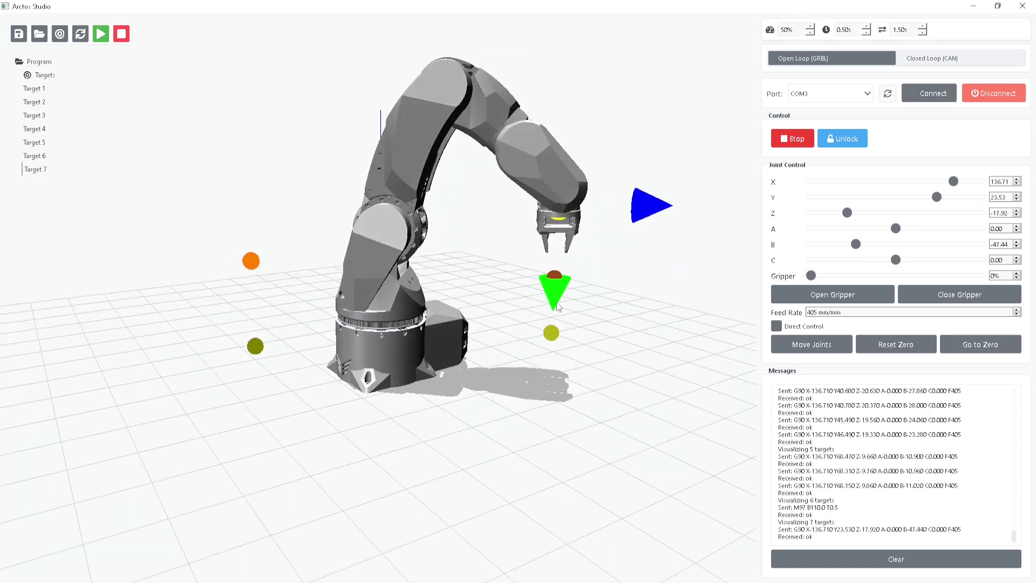
pyautogui.click(61, 37)
pyautogui.moveTo(291, 157); pyautogui.dragTo(317, 209, button='middle')
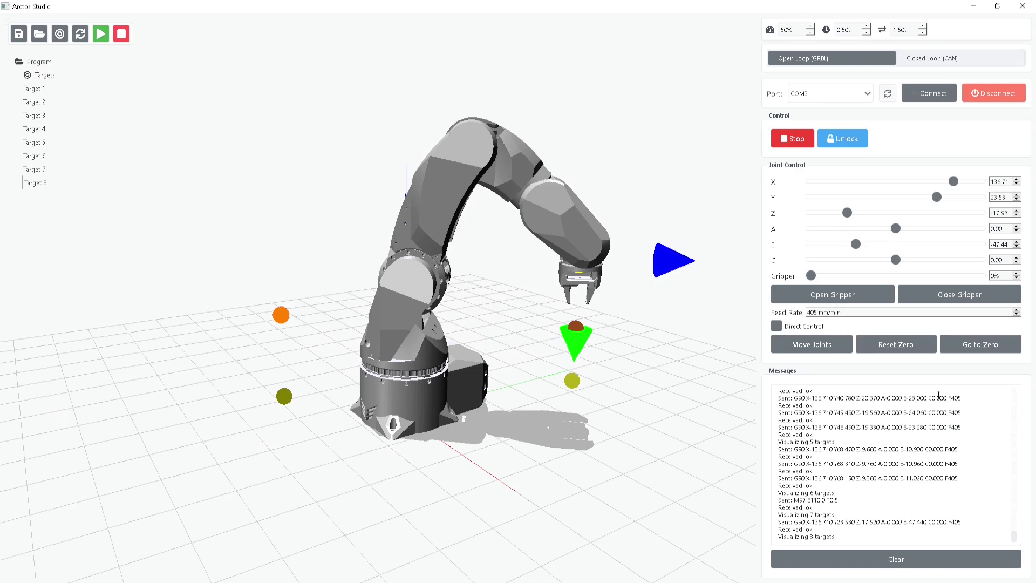
# Step: Send the robot to its zero position and add that pose as the final target
pyautogui.click(981, 345)
pyautogui.moveTo(477, 272); pyautogui.dragTo(486, 293)
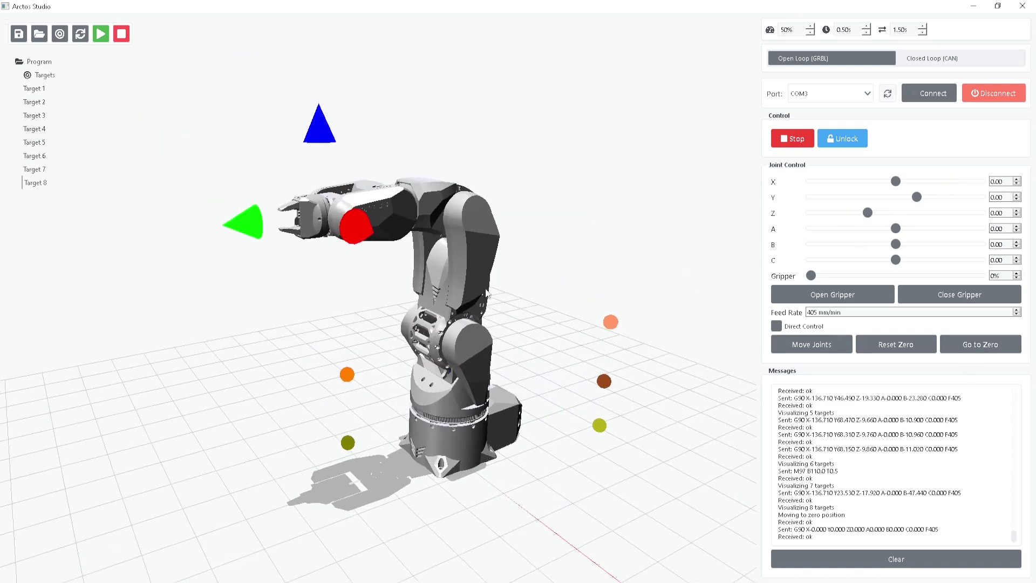
pyautogui.click(61, 37)
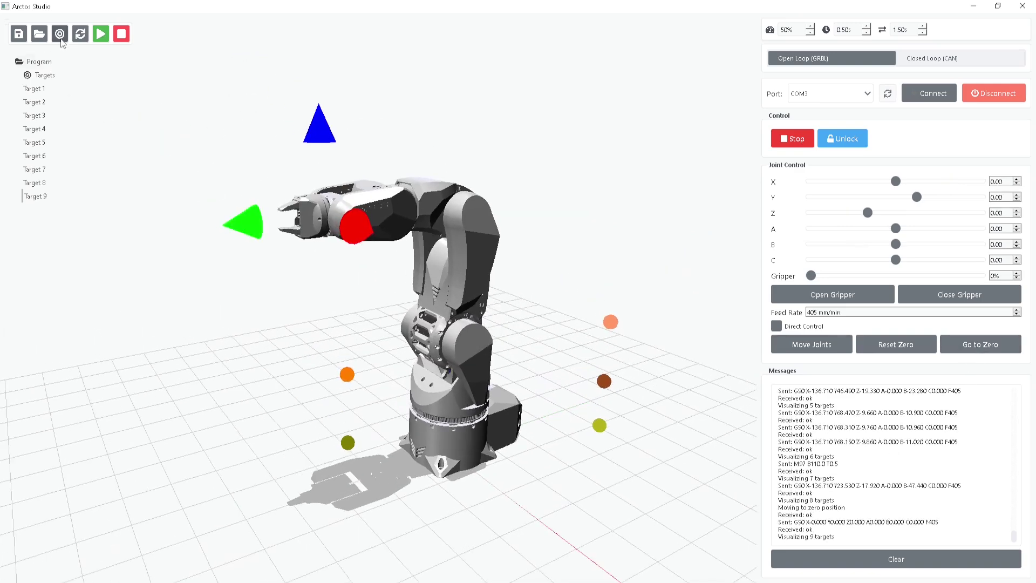
# Step: Save the program as "my third program" and run it
pyautogui.click(21, 35)
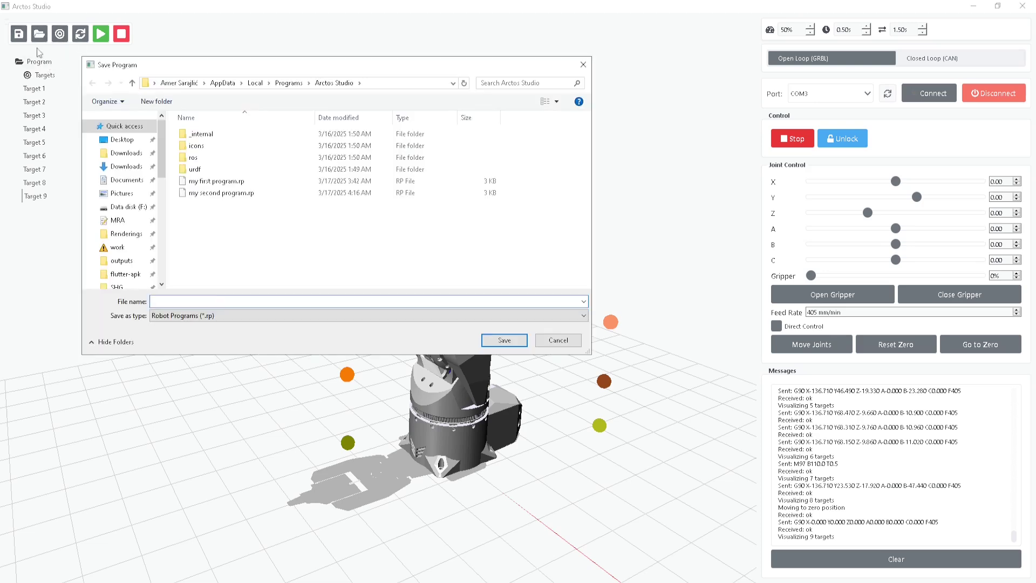
pyautogui.write('my third program')
pyautogui.press('Return')
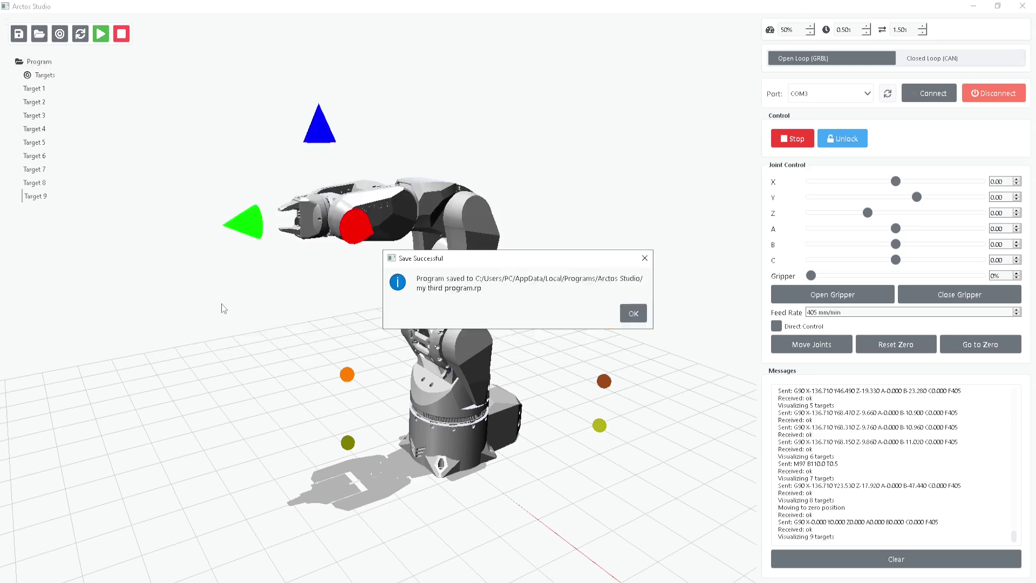
pyautogui.click(633, 314)
pyautogui.click(101, 36)
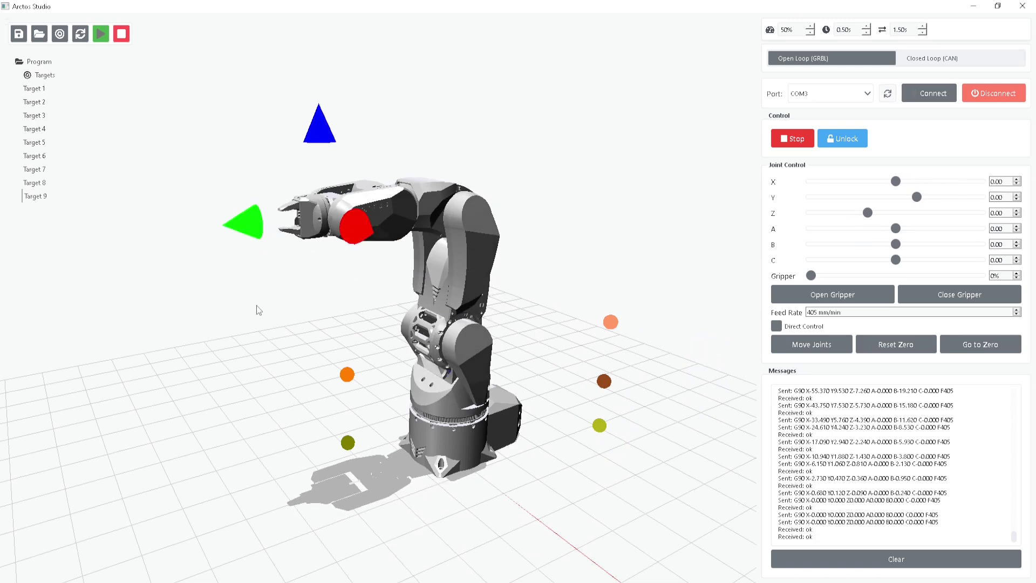
# Step: Load another saved robot program, set its speed to 70% and run it
pyautogui.click(39, 35)
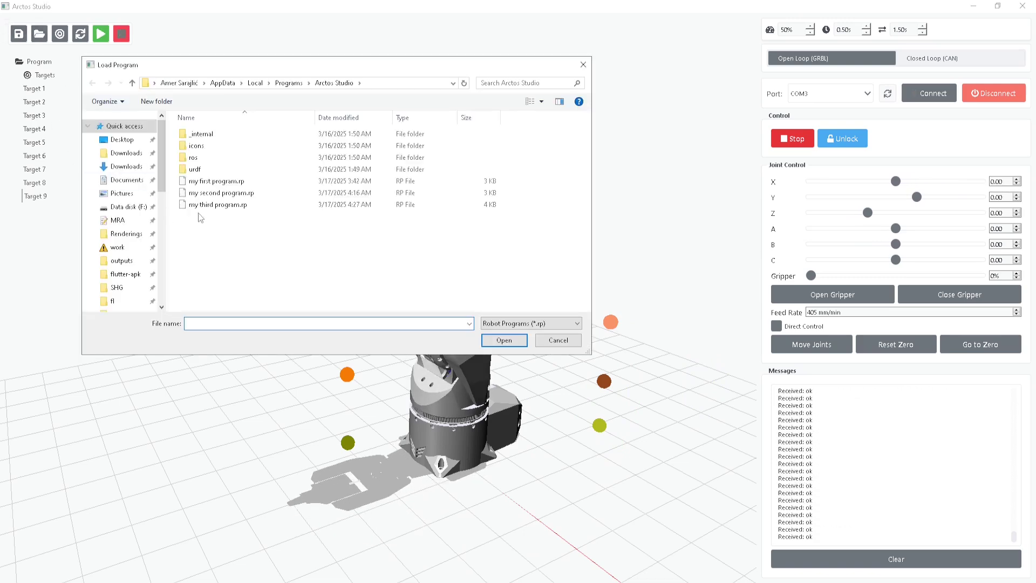
pyautogui.click(517, 341)
pyautogui.click(632, 312)
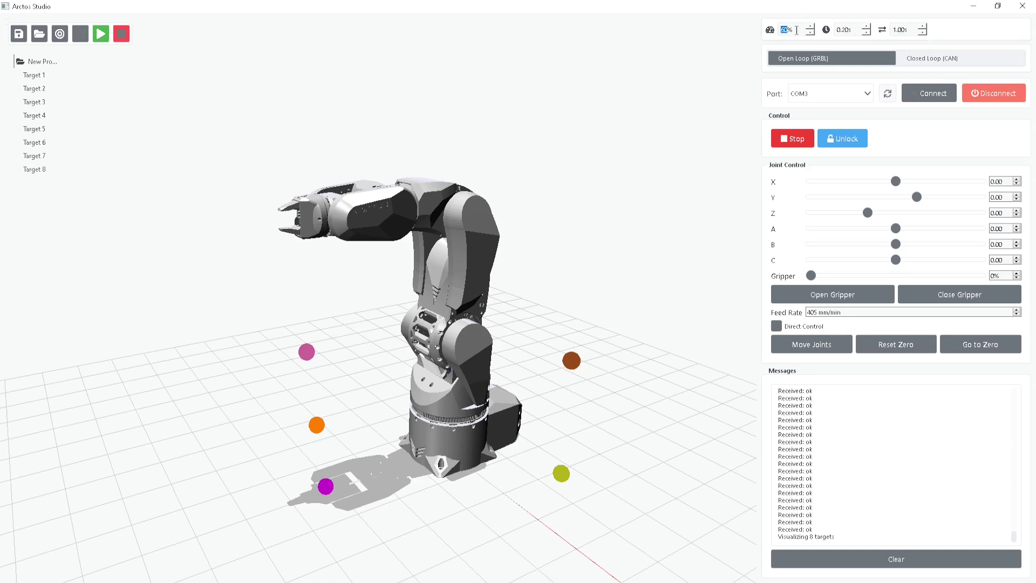
pyautogui.click(101, 37)
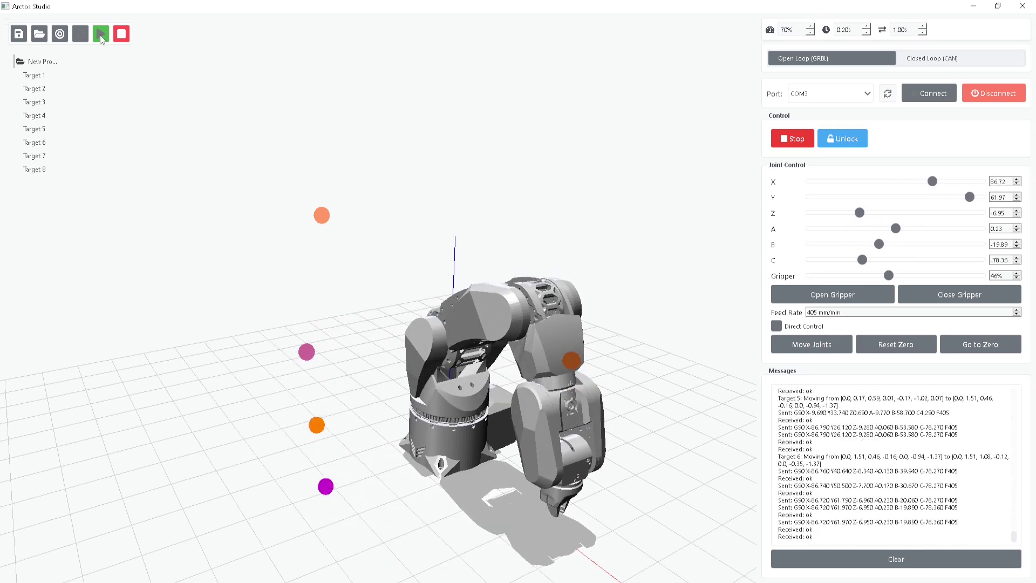
# Step: Clear all targets from the loaded program and view the robot arm up close
pyautogui.scroll(-5, 542, 203)
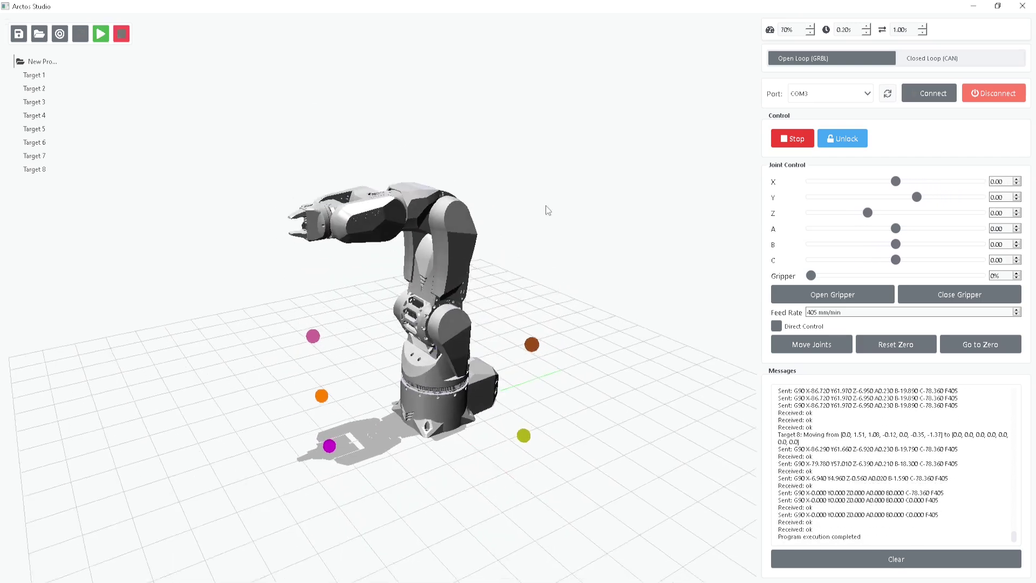
pyautogui.moveTo(543, 186); pyautogui.dragTo(506, 194)
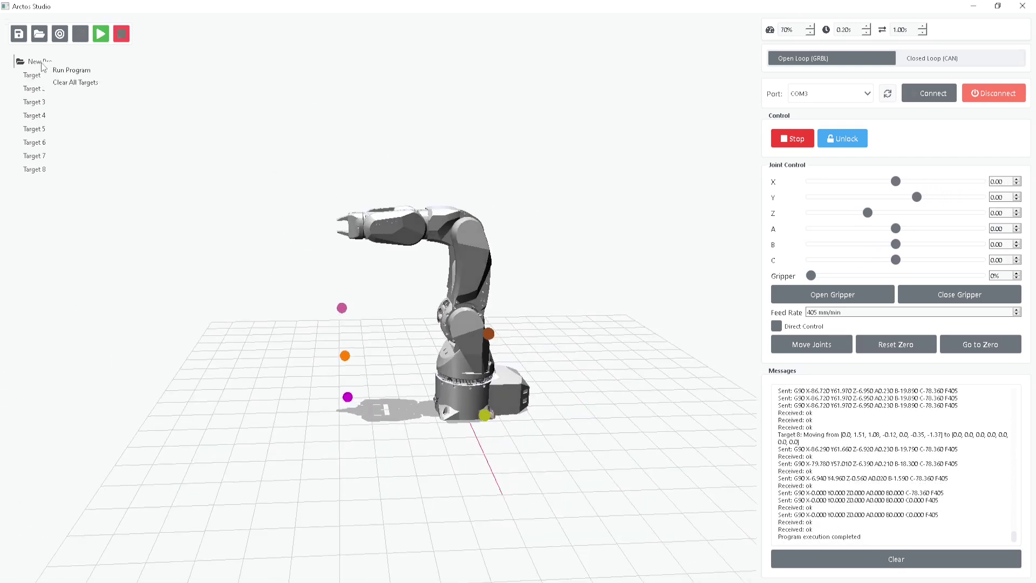
pyautogui.click(68, 88)
pyautogui.click(558, 309)
pyautogui.moveTo(551, 309); pyautogui.dragTo(394, 255)
pyautogui.scroll(3, 397, 251)
pyautogui.moveTo(398, 250); pyautogui.dragTo(392, 278, button='middle')
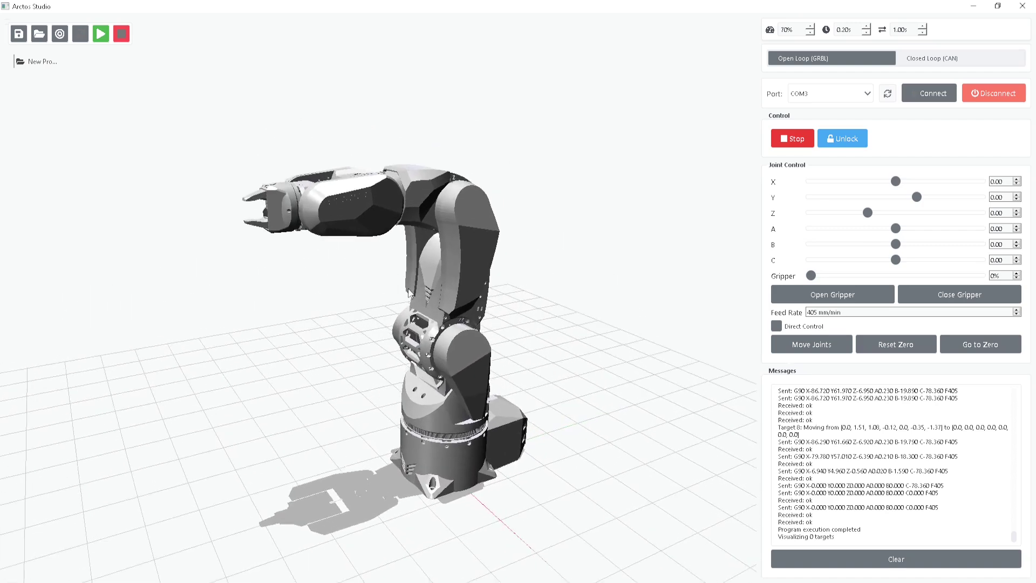